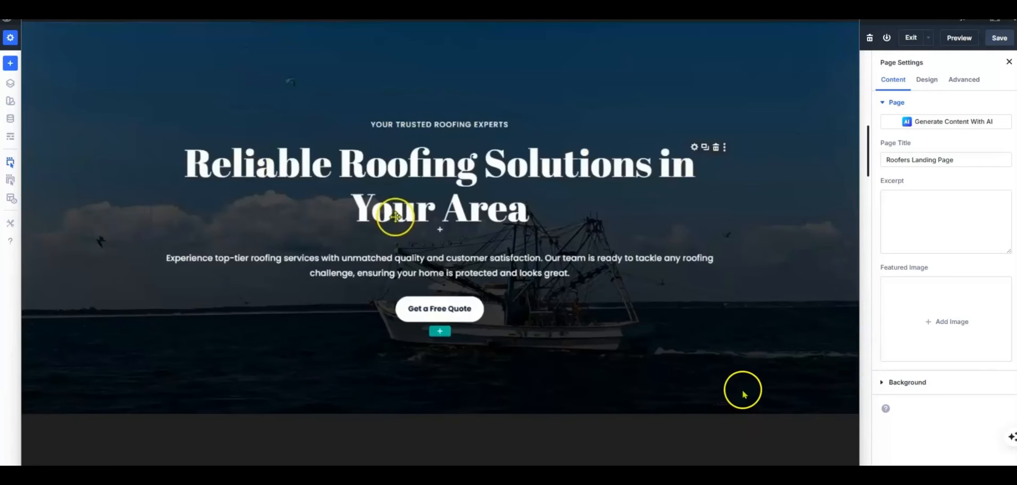
Step: Review the Roofers Landing Page in the builder, from the hero and contact form through the services, process and service areas
scroll(744, 139, "down", 15)
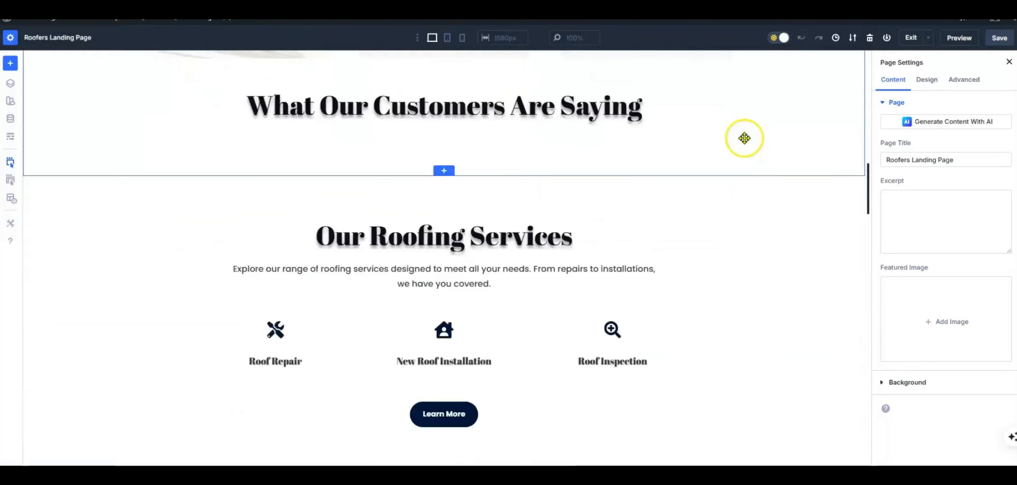
scroll(744, 139, "down", 20)
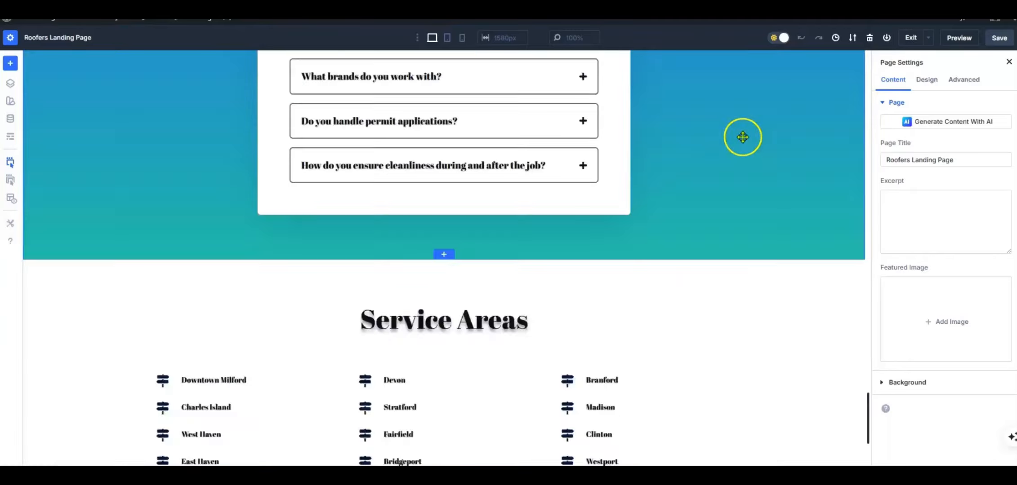
scroll(742, 136, "up", 5)
scroll(743, 137, "up", 15)
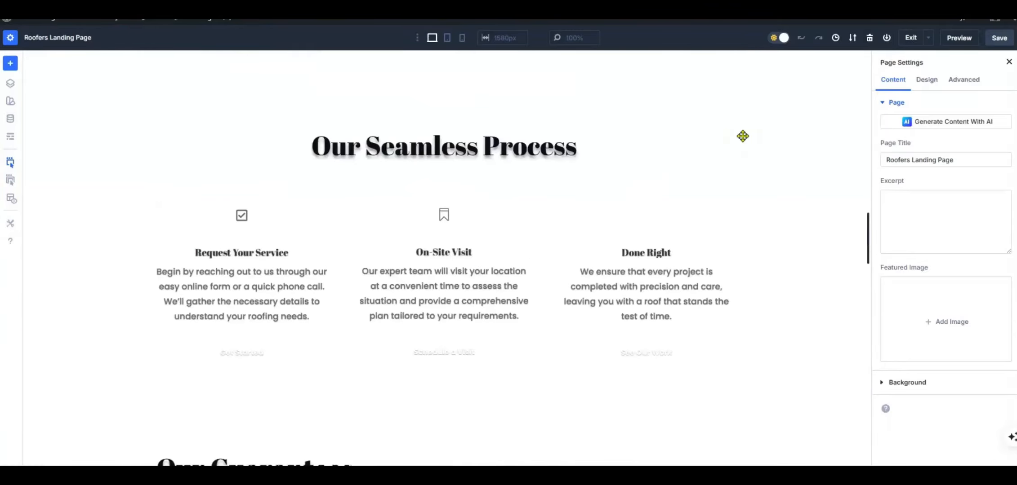
scroll(743, 137, "up", 15)
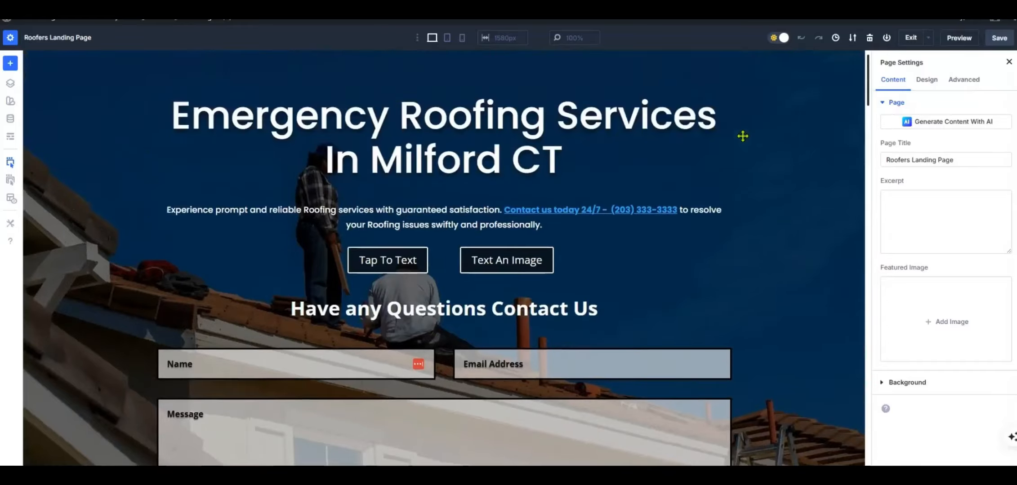
scroll(743, 136, "down", 1)
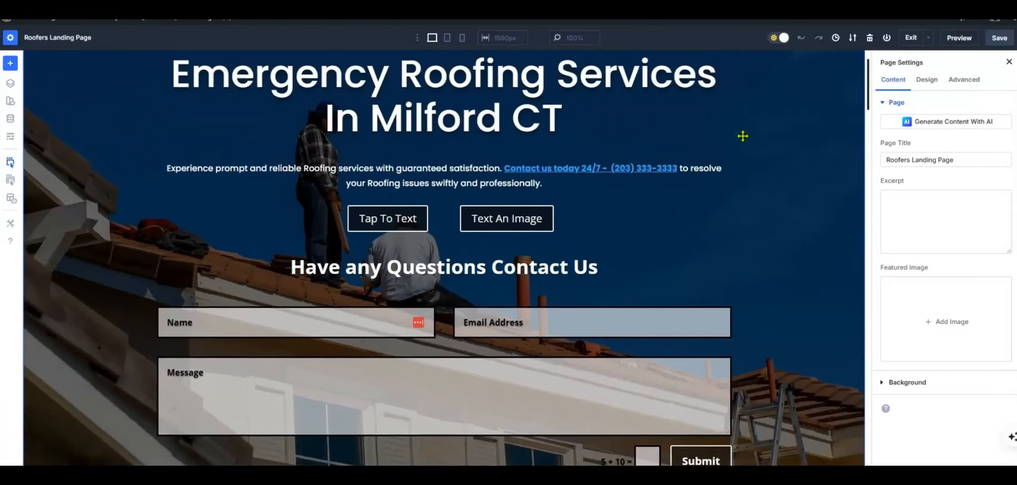
scroll(742, 136, "up", 1)
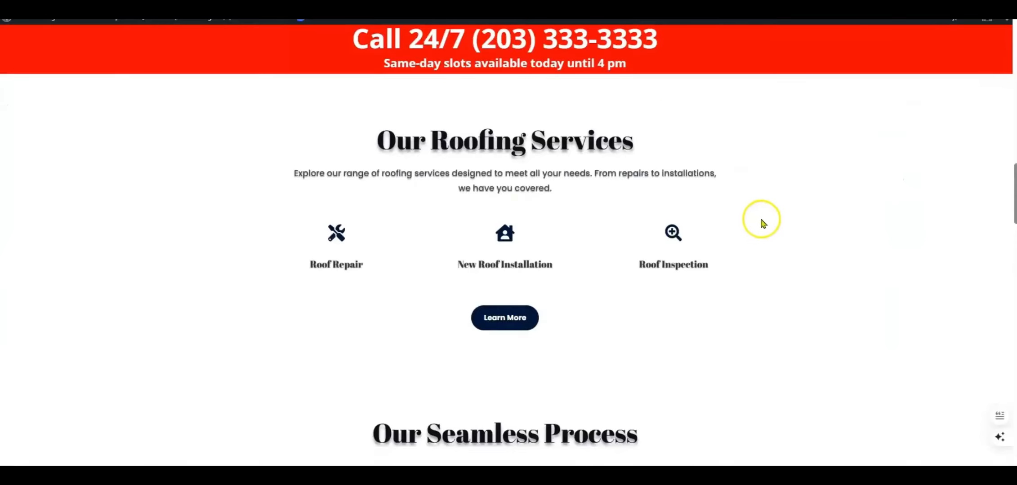
Step: Examine the live page's call banner, emergency roofing hero, text buttons and contact form
scroll(763, 223, "up", 20)
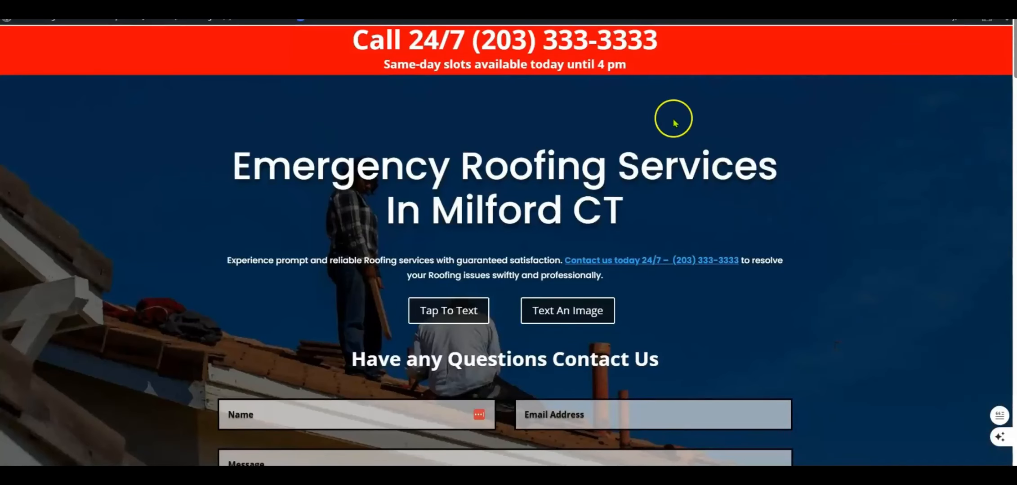
scroll(595, 147, "down", 1)
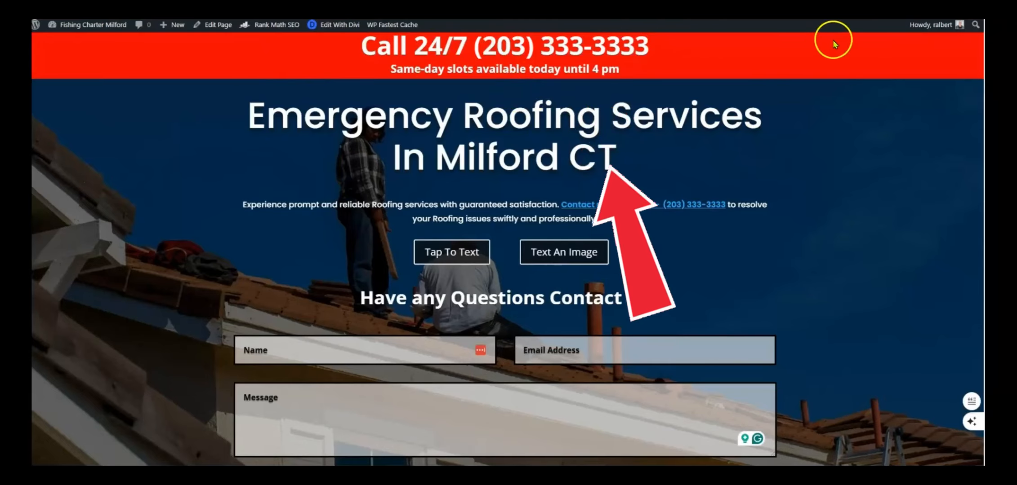
scroll(415, 138, "down", 5)
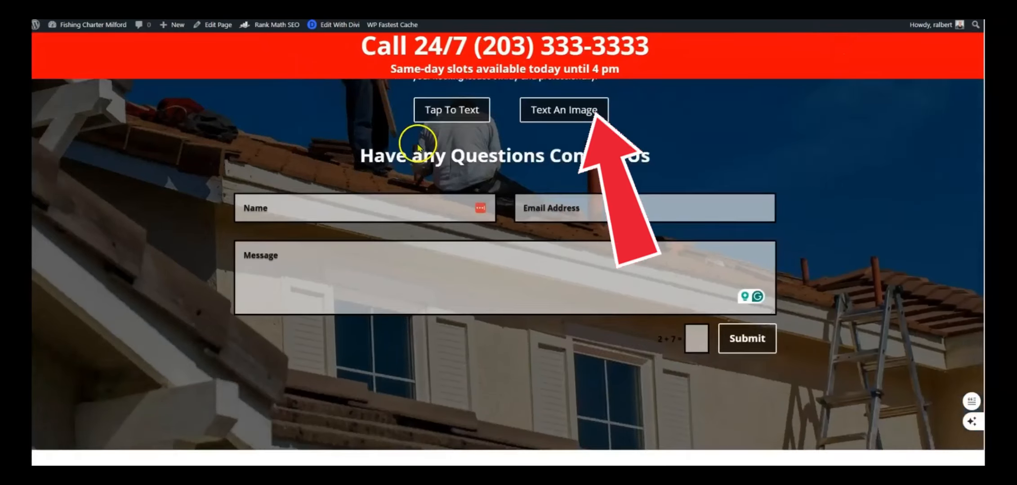
scroll(419, 140, "up", 6)
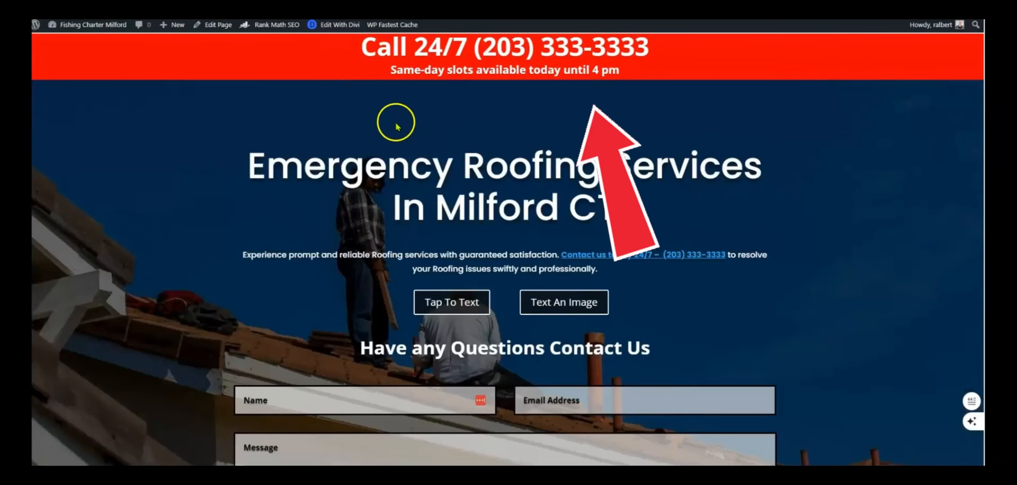
scroll(394, 128, "down", 5)
scroll(394, 129, "up", 5)
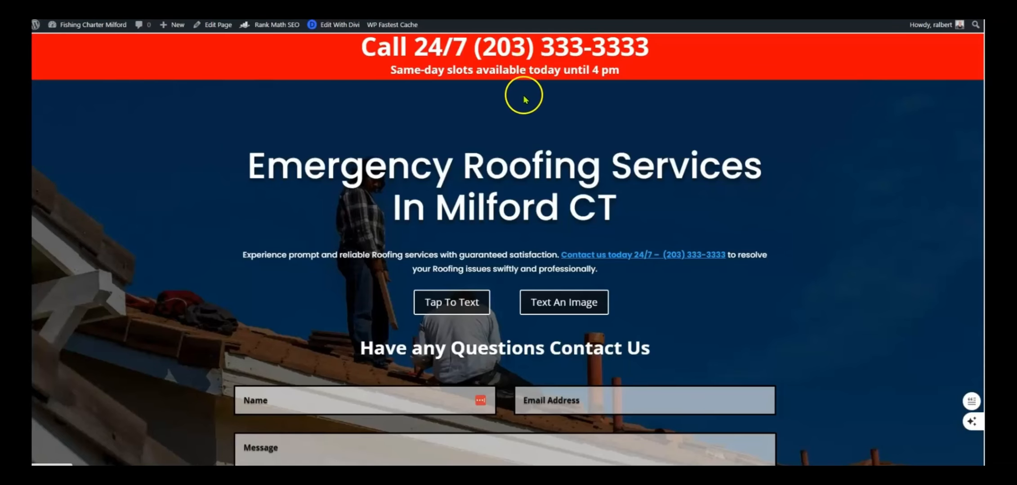
scroll(524, 99, "down", 8)
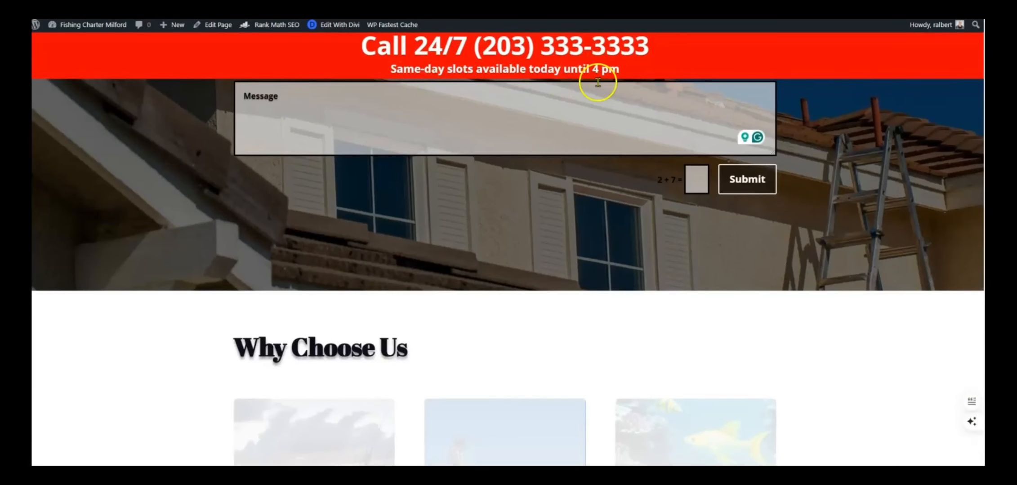
scroll(490, 154, "up", 8)
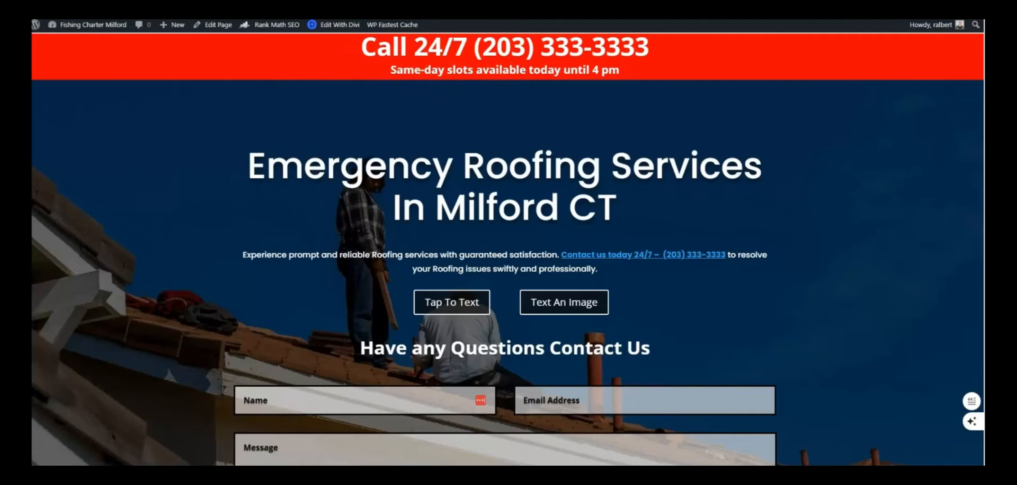
Step: Compare the original "Reliable Roofing Solutions in Your Area" hero screenshot with the live page's emergency roofing hero
left_click(685, 477)
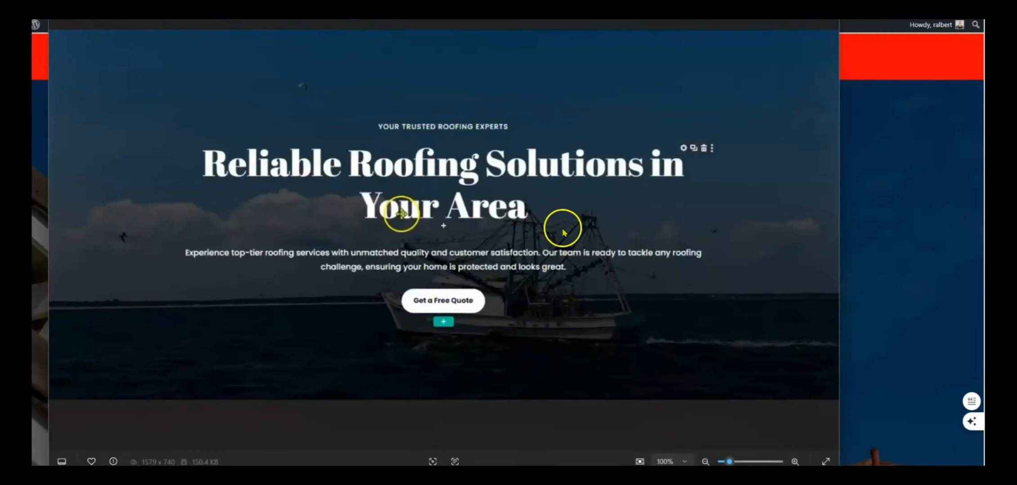
left_click(686, 477)
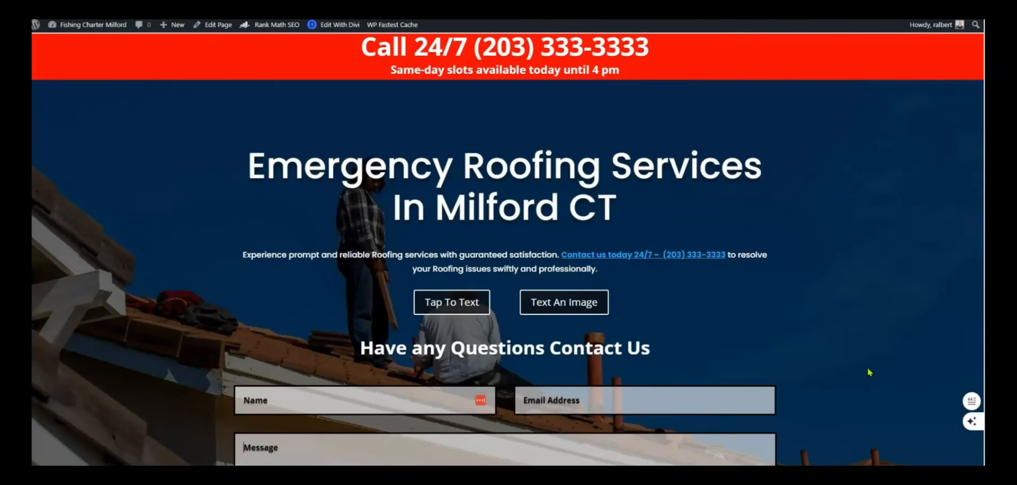
scroll(869, 373, "down", 1)
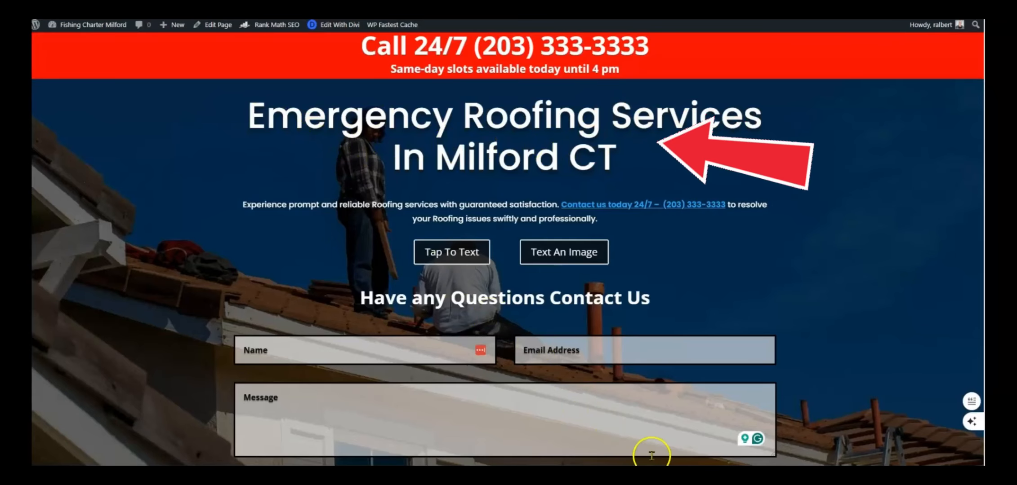
left_click(684, 477)
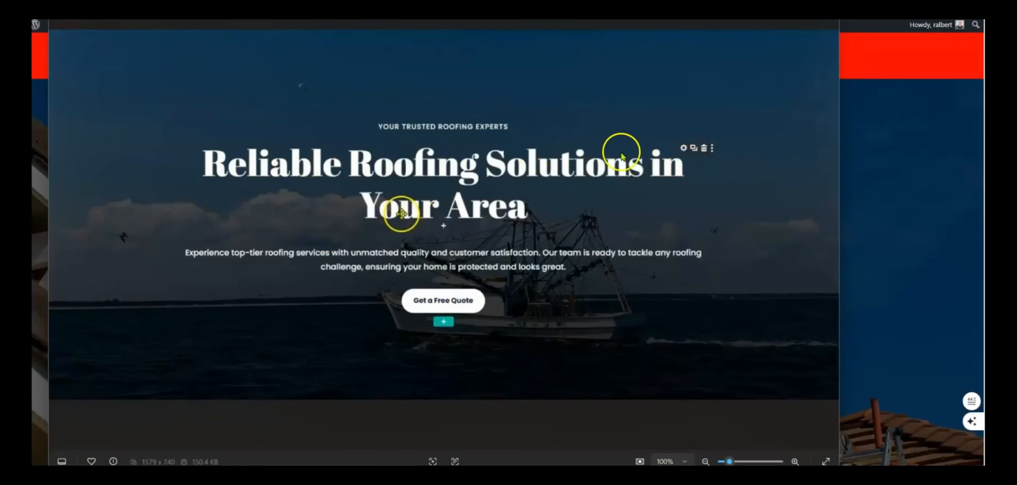
left_click(781, 6)
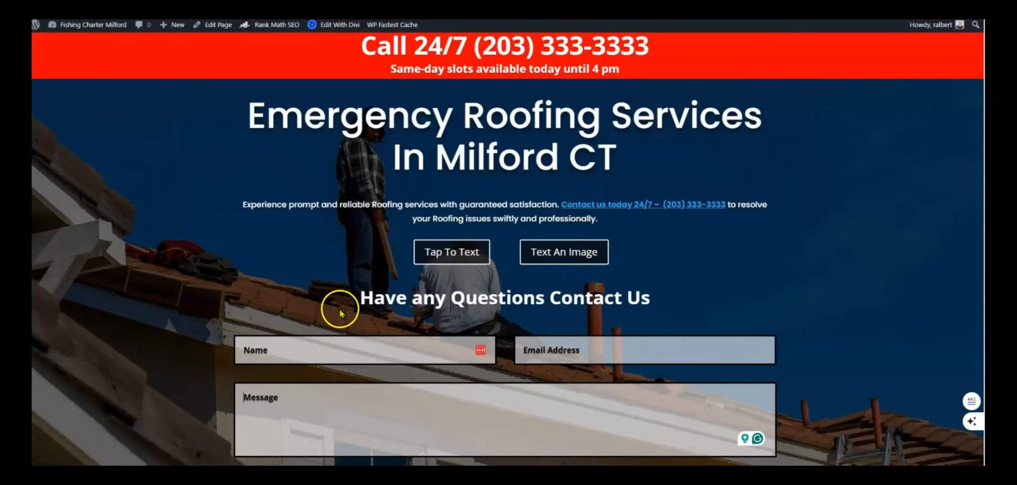
Step: Review the live page's contact form and the sections below it, including Why Choose Us, customer reviews, services, process and guarantees
scroll(349, 313, "down", 1)
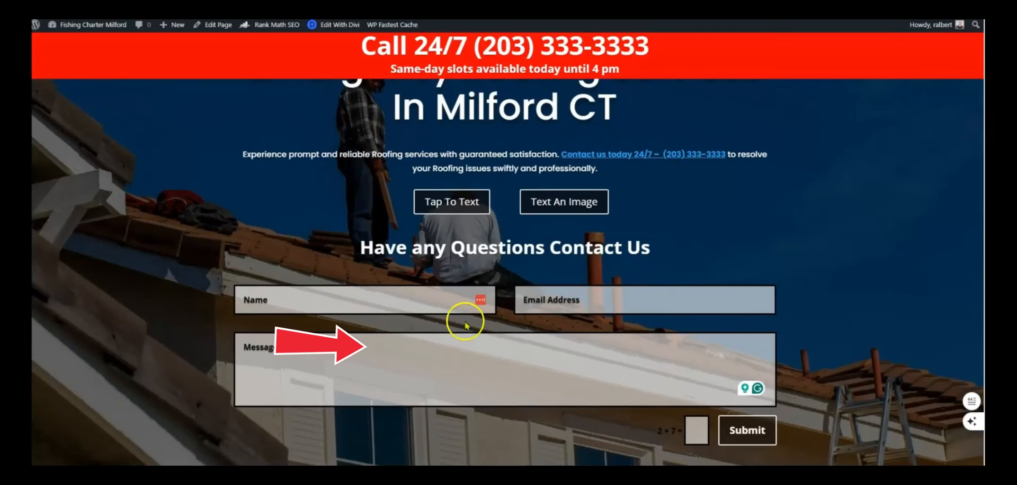
left_click(496, 337)
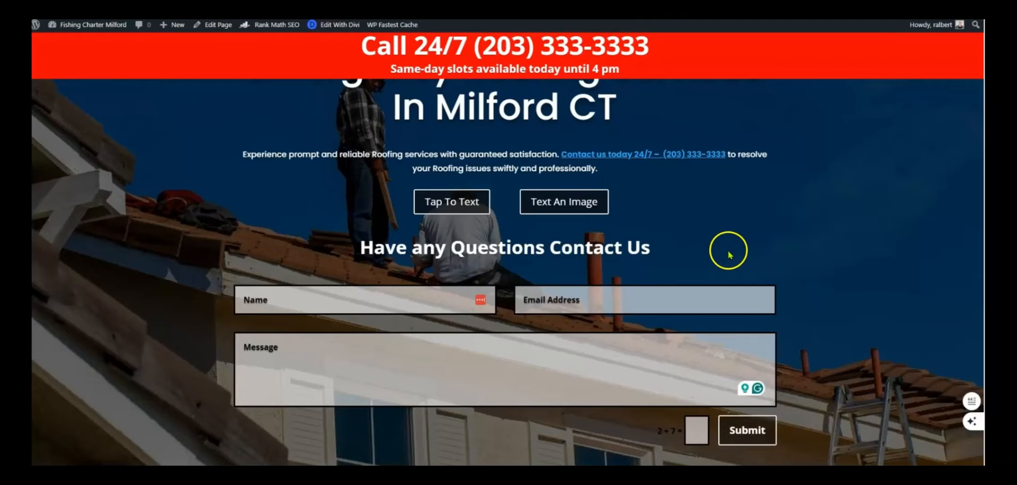
scroll(728, 250, "down", 10)
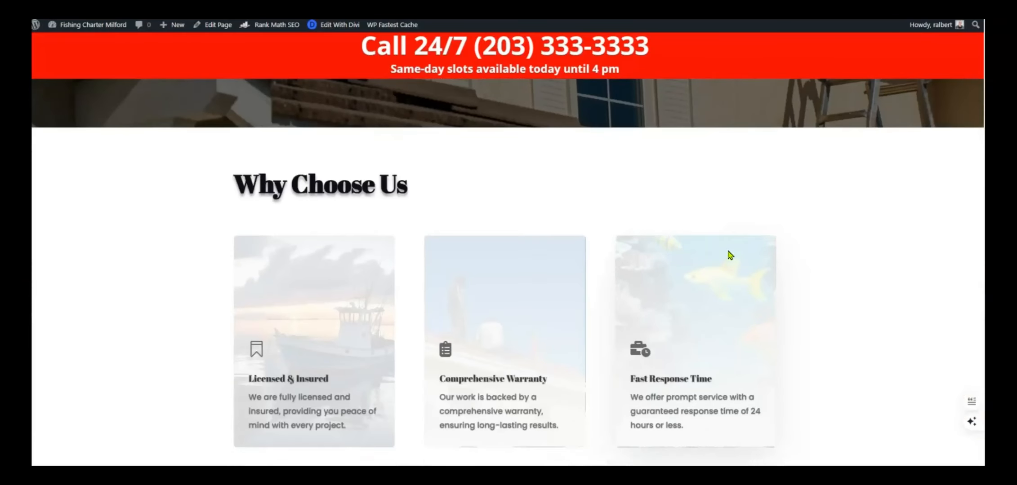
scroll(499, 142, "down", 5)
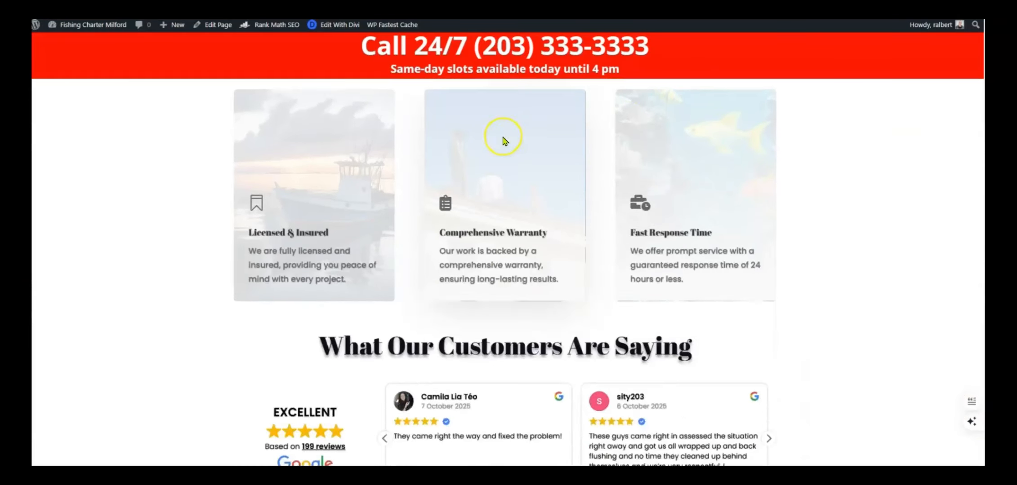
scroll(504, 146, "down", 12)
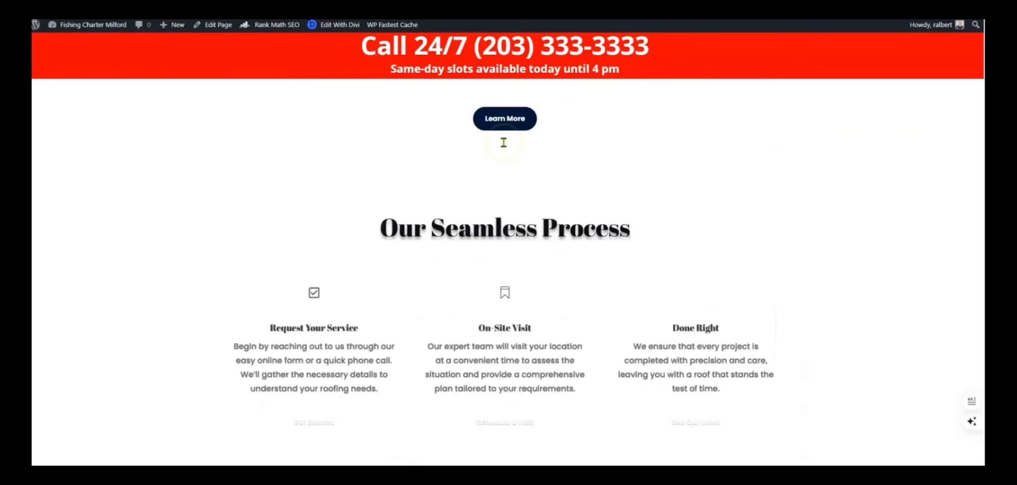
scroll(503, 144, "down", 15)
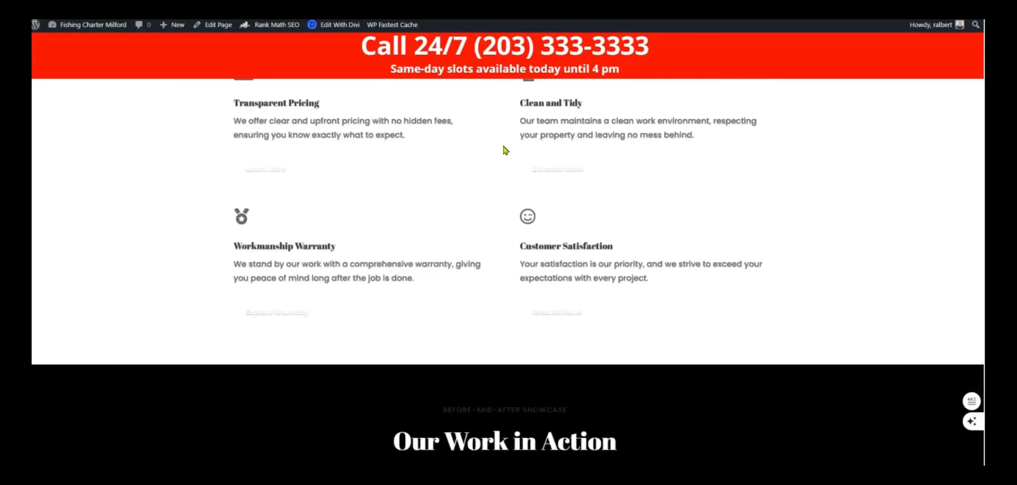
scroll(560, 95, "up", 20)
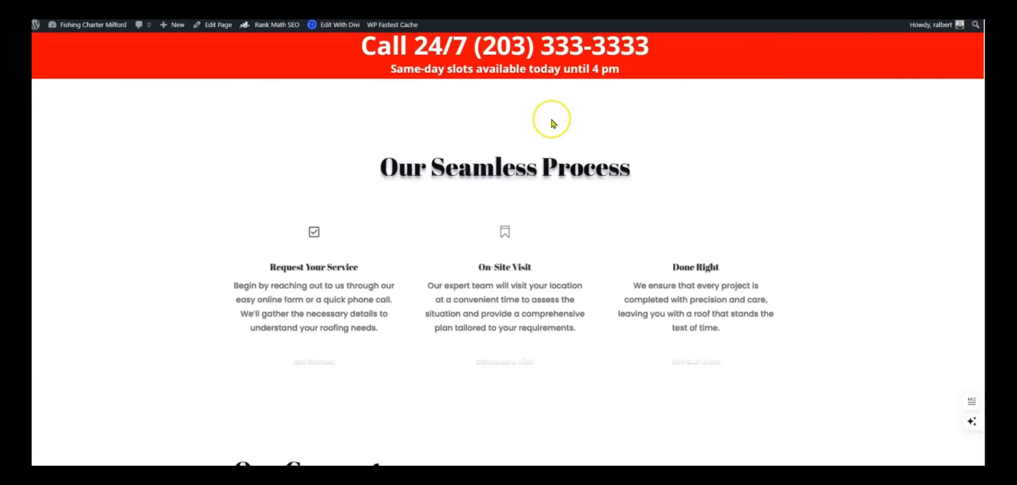
scroll(553, 123, "up", 12)
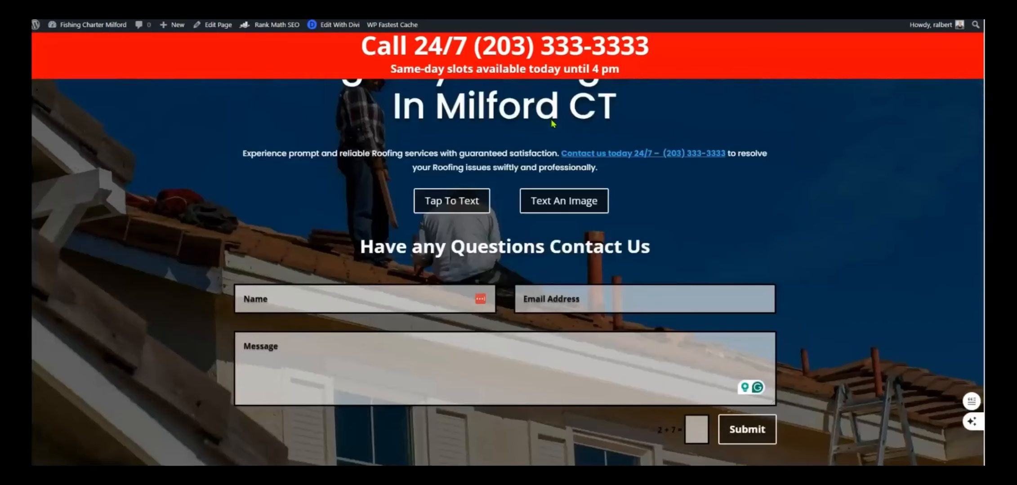
scroll(553, 124, "up", 2)
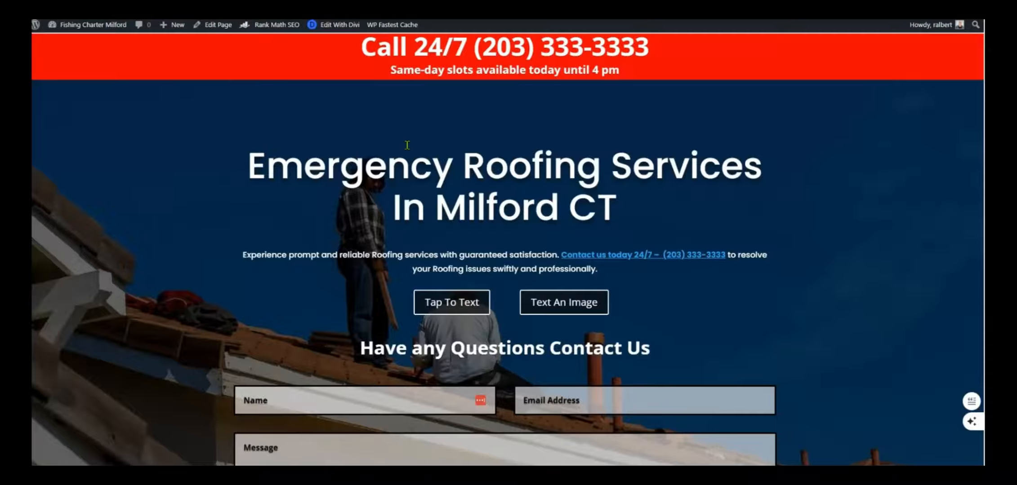
scroll(409, 148, "down", 15)
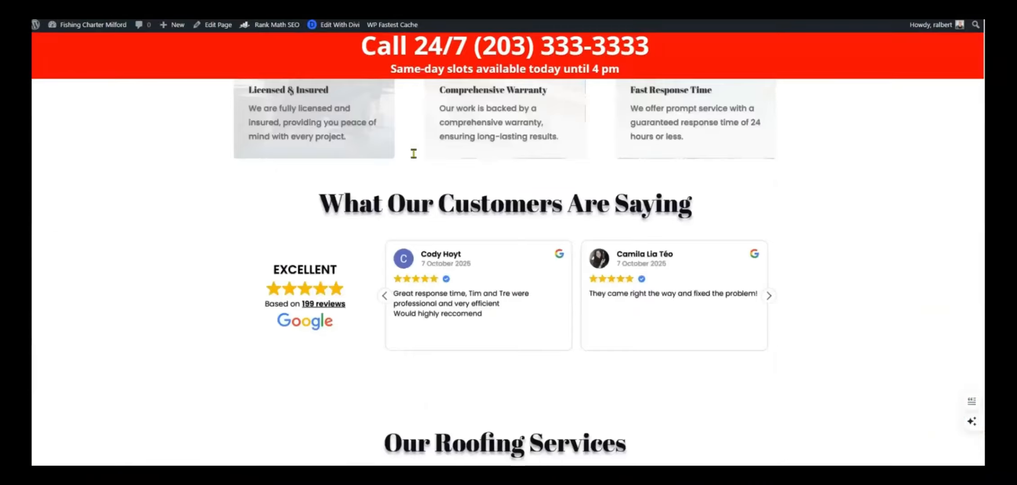
scroll(414, 154, "up", 15)
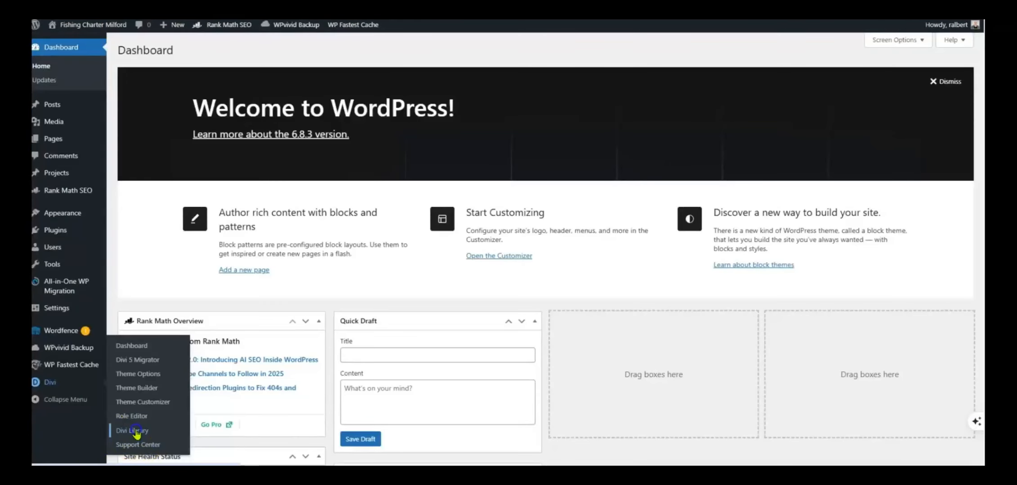
Step: Open the Divi Library from the WordPress dashboard
left_click(136, 430)
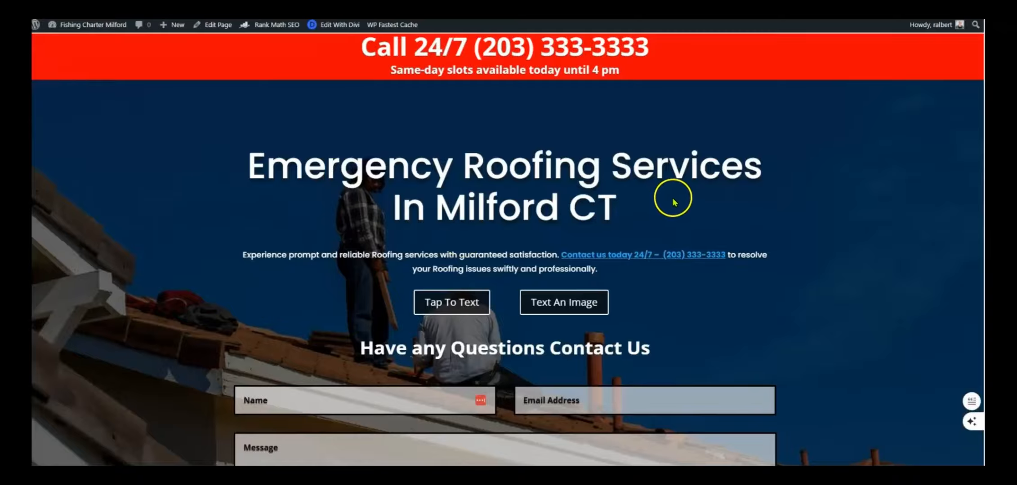
Step: Check the live roofing page from its hero down to the start of Why Choose Us
scroll(667, 210, "down", 3)
scroll(667, 212, "up", 3)
scroll(664, 206, "down", 10)
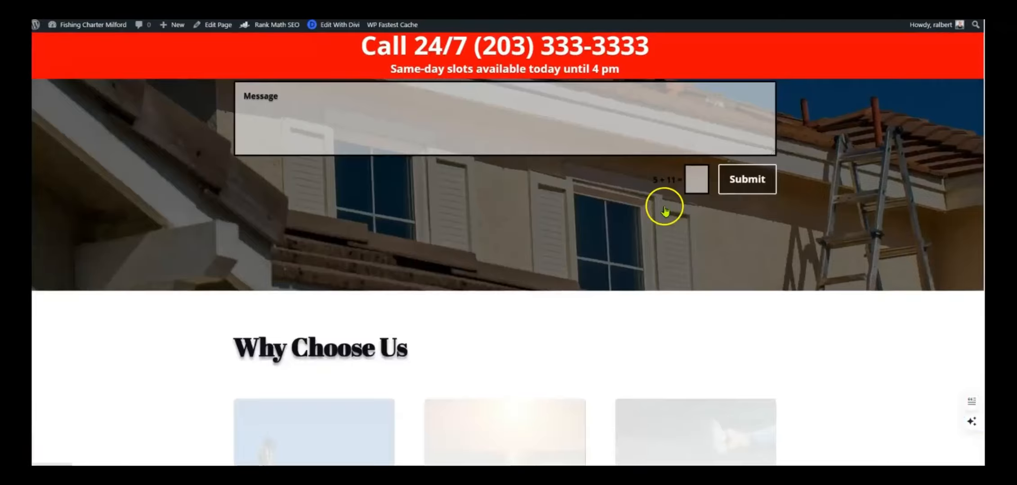
scroll(649, 177, "up", 10)
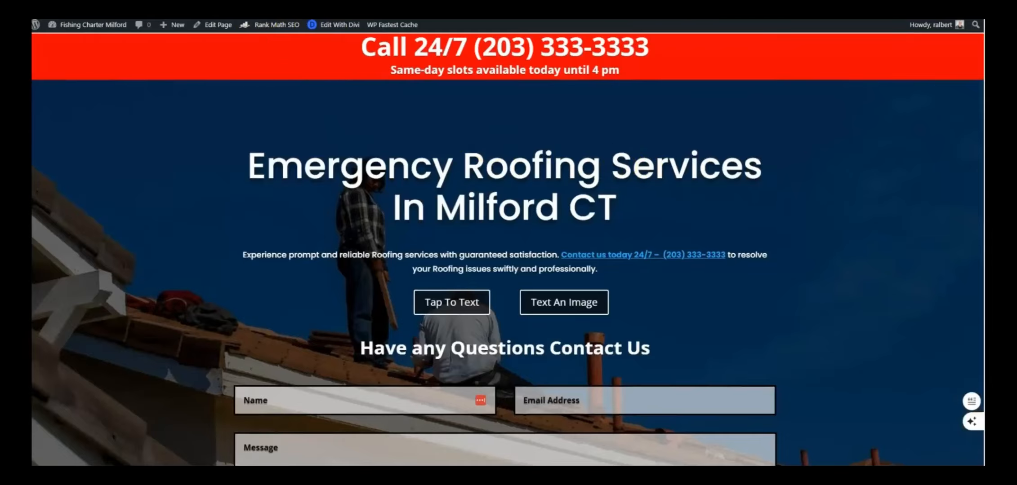
Step: Open the roofing page in the Divi builder and select the hero heading's text in its content settings
left_click(346, 28)
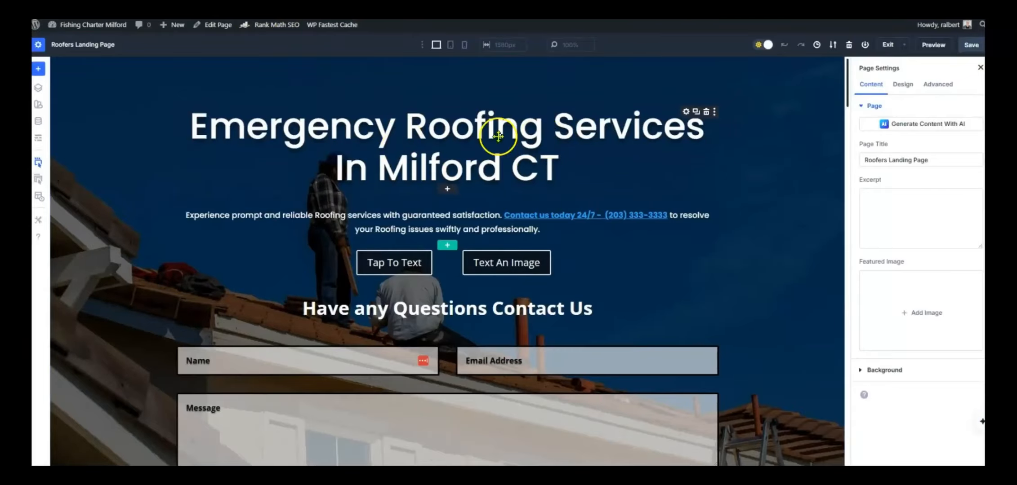
left_click(479, 137)
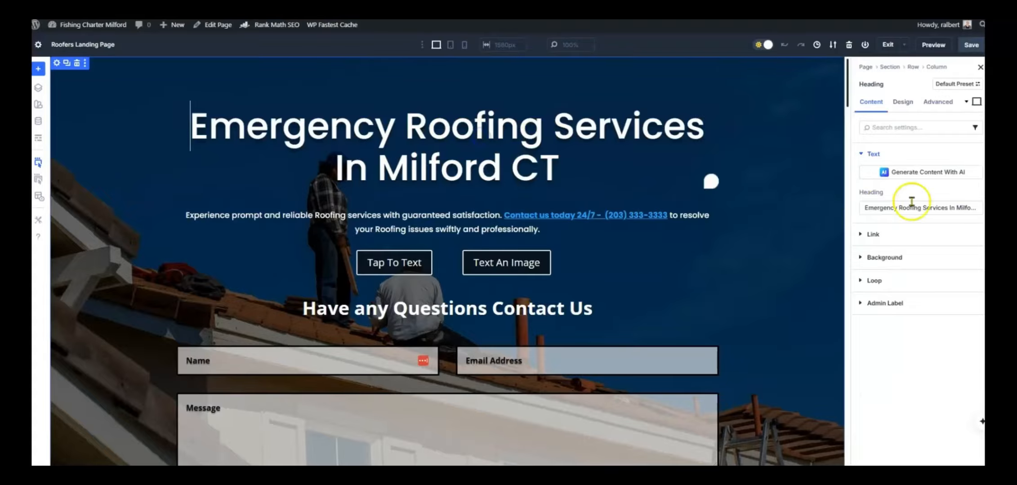
left_click_drag(876, 208, 982, 203)
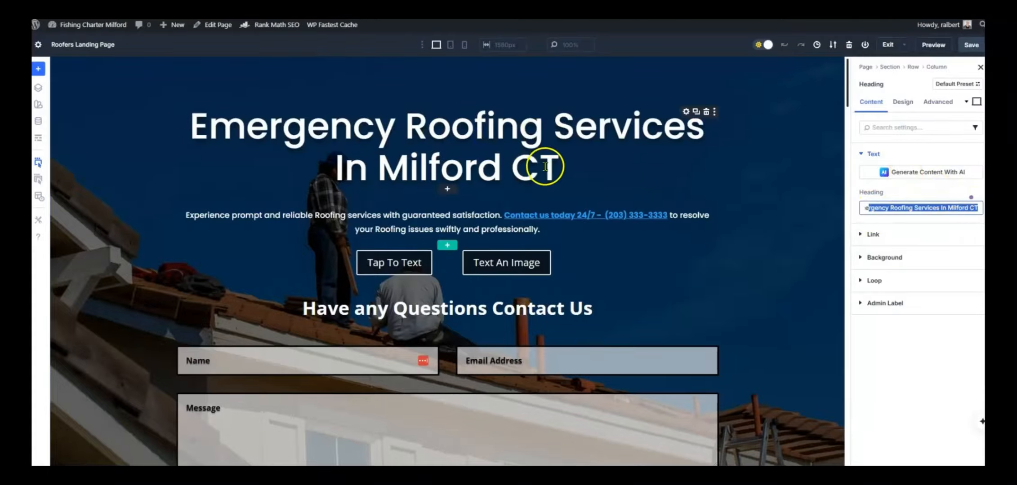
Step: Open the link settings of the hero's Tap To Text button to view its link URL
left_click(389, 259)
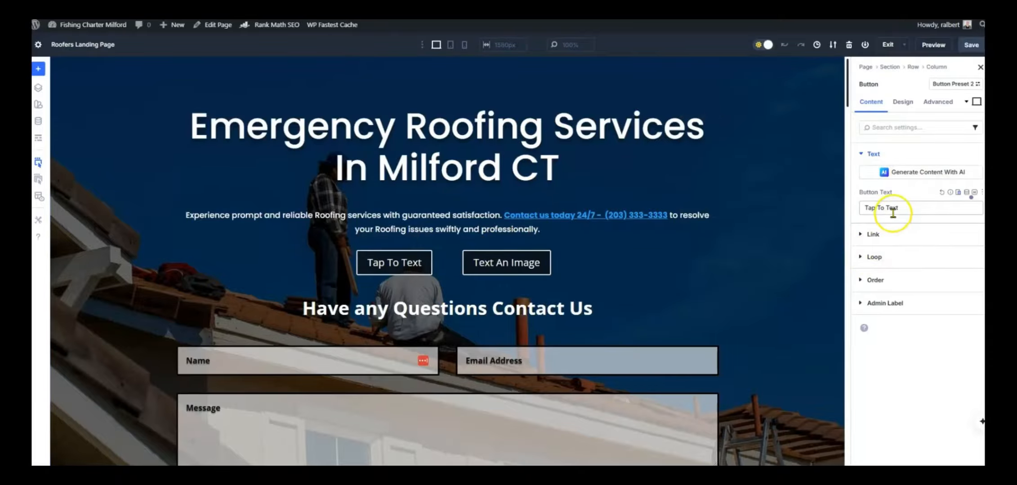
left_click(903, 235)
left_click(912, 208)
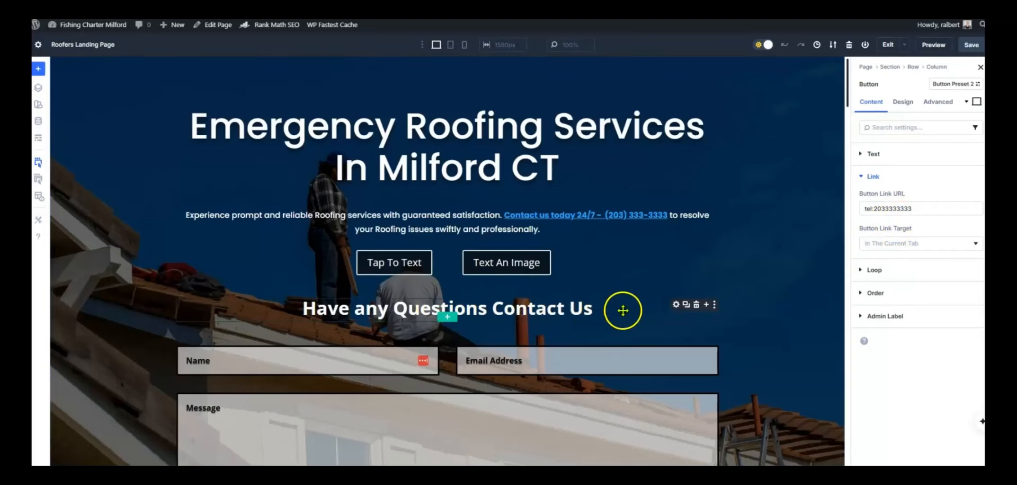
Step: Open the hero contact form's email settings to view the recipient address field
scroll(664, 315, "down", 3)
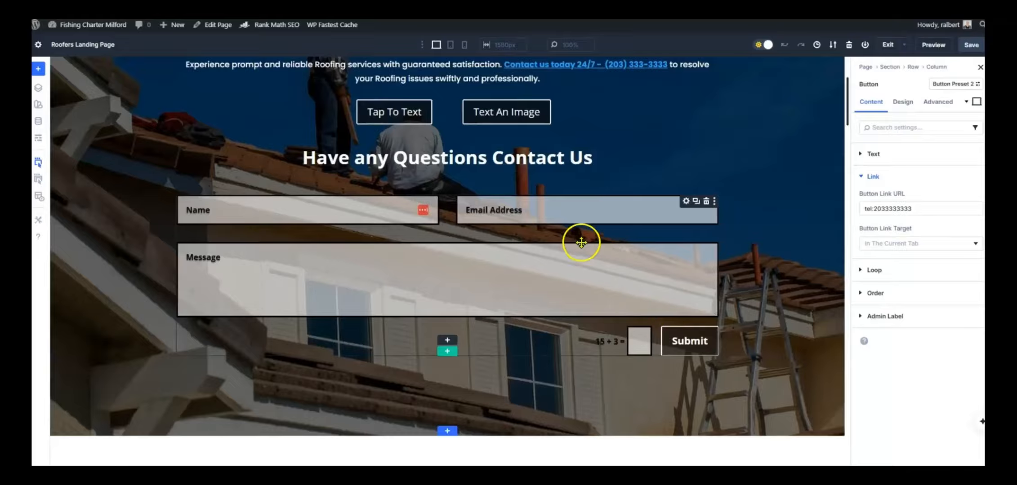
left_click(640, 240)
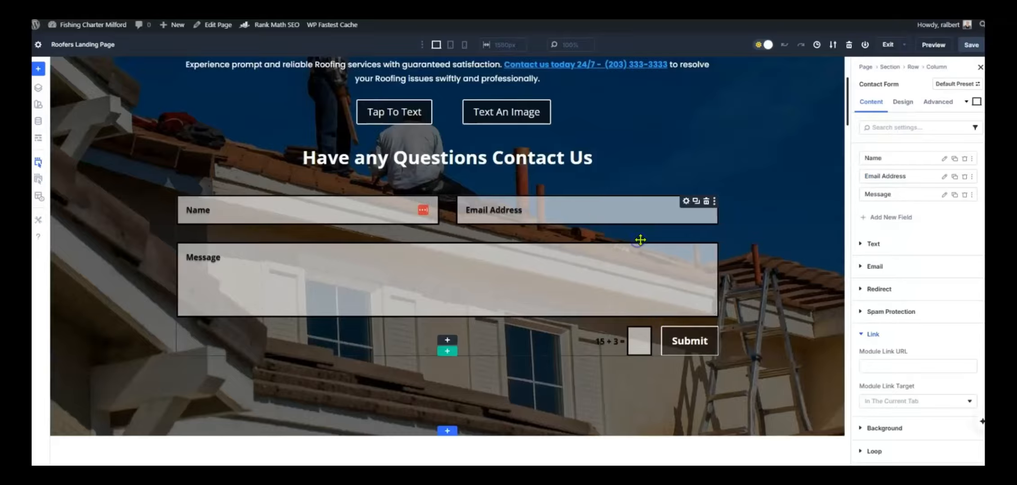
left_click(874, 266)
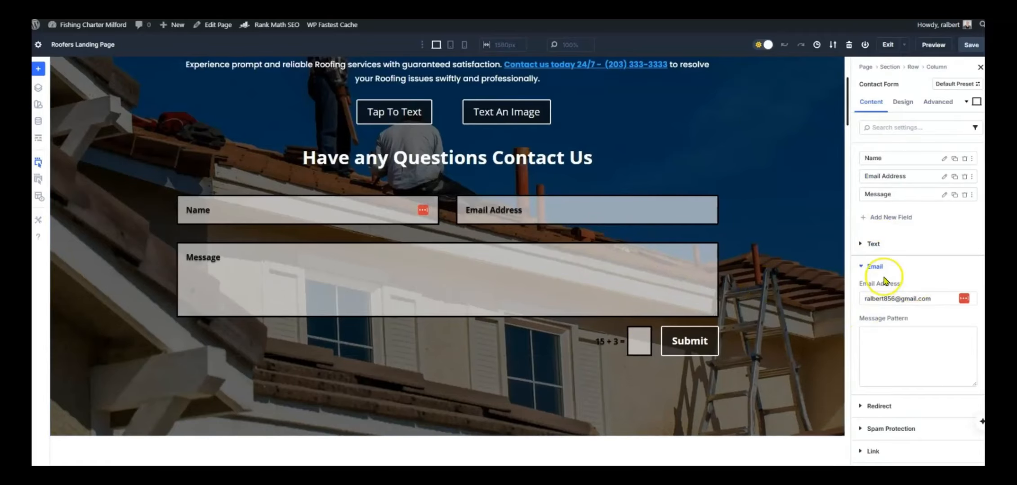
Step: Look through the page's sections in the builder from Why Choose Us to Our Guarantees, and return toward the hero
scroll(546, 316, "down", 1)
scroll(546, 316, "down", 15)
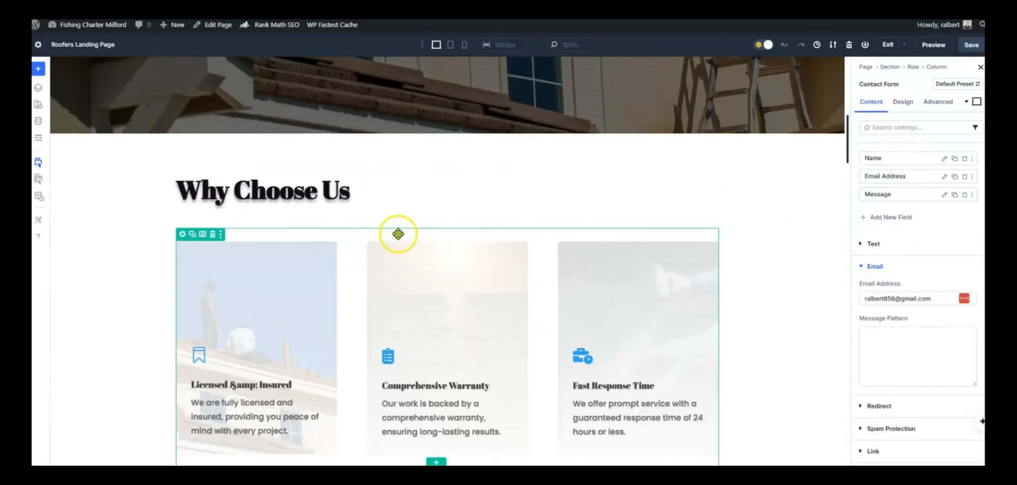
scroll(395, 235, "down", 20)
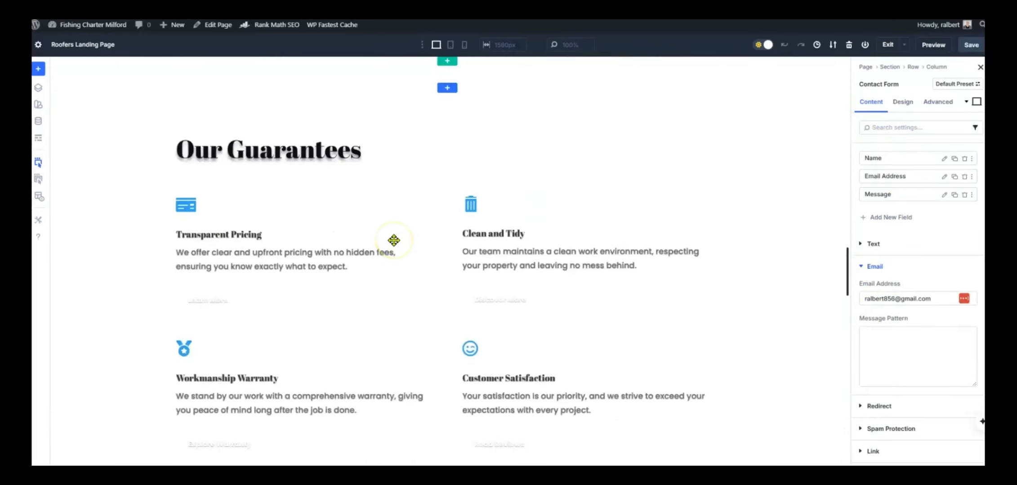
scroll(394, 242, "down", 4)
scroll(394, 243, "up", 20)
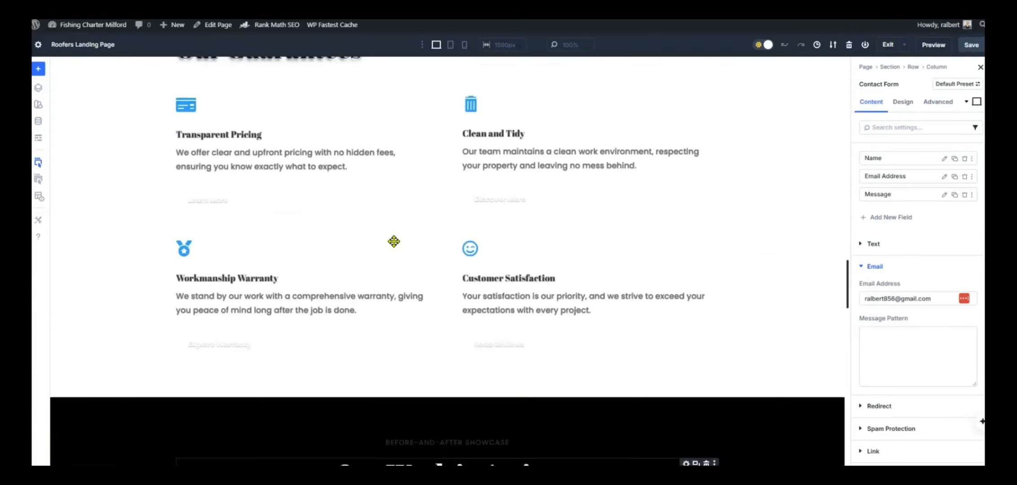
scroll(394, 242, "up", 15)
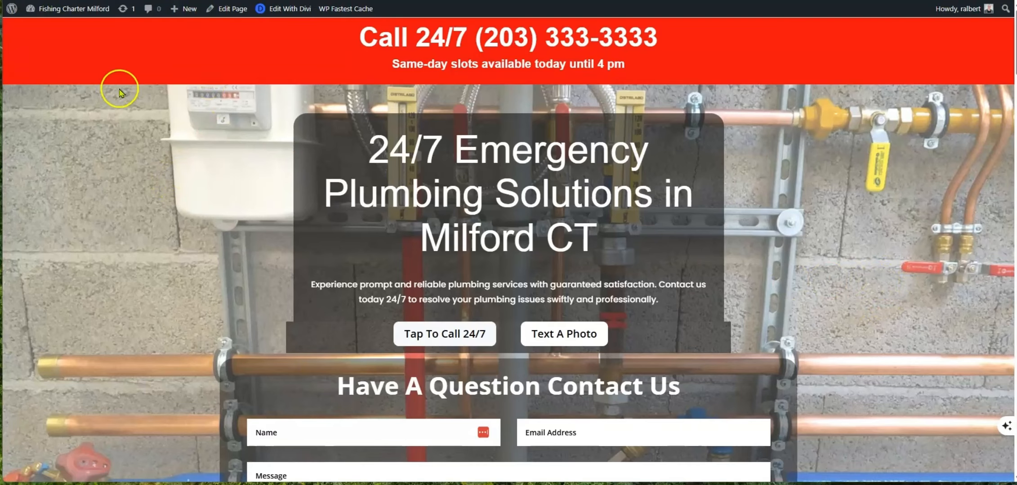
Step: Add a new page from the WordPress dashboard and title it "Roofers Landing Page"
mouse_move(80, 10)
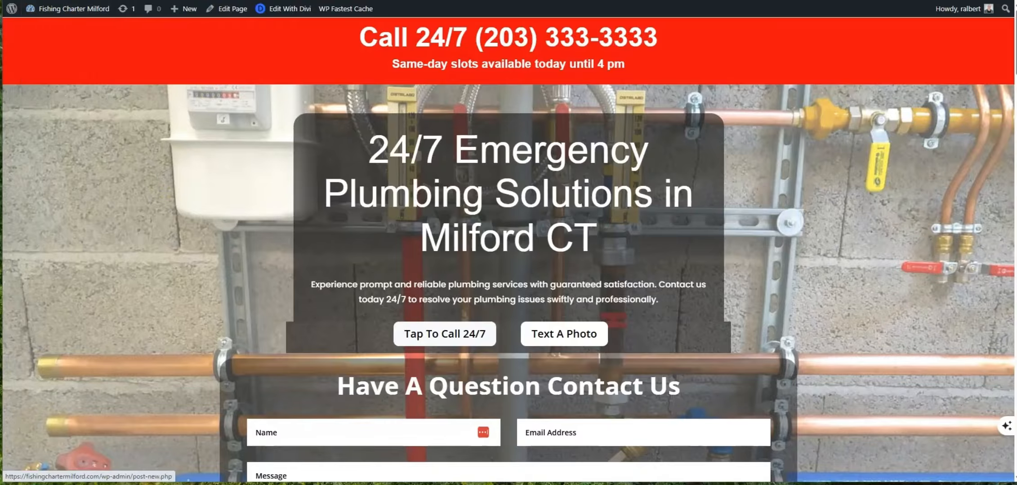
left_click(555, 0)
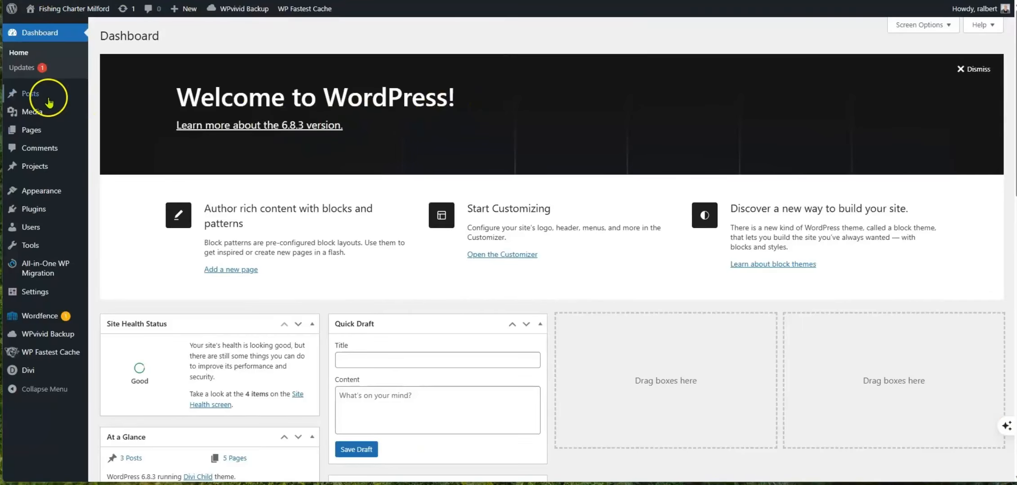
mouse_move(24, 130)
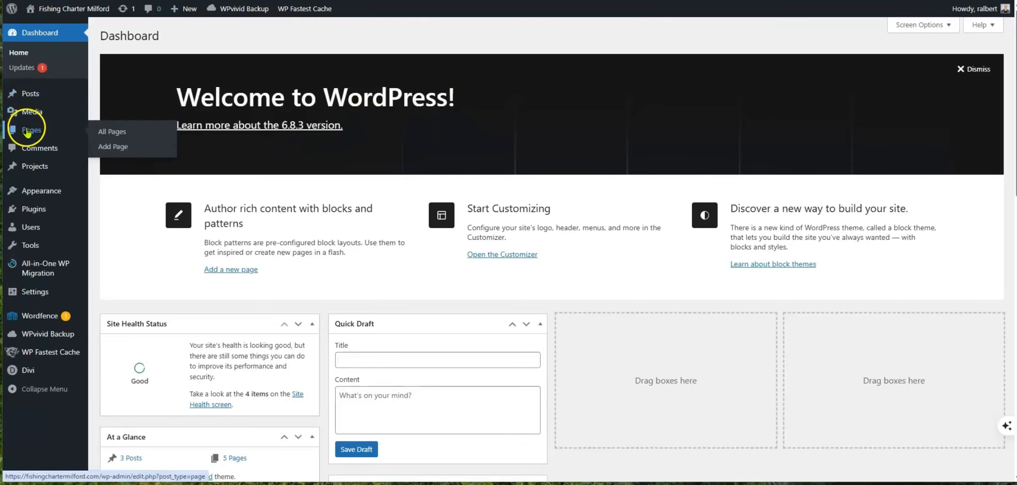
left_click(116, 148)
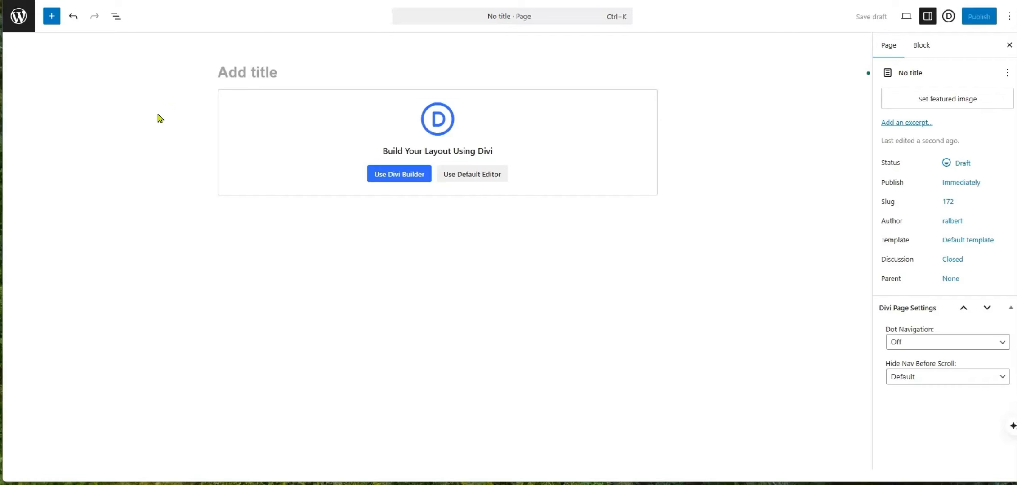
type("Roofers Landing Page")
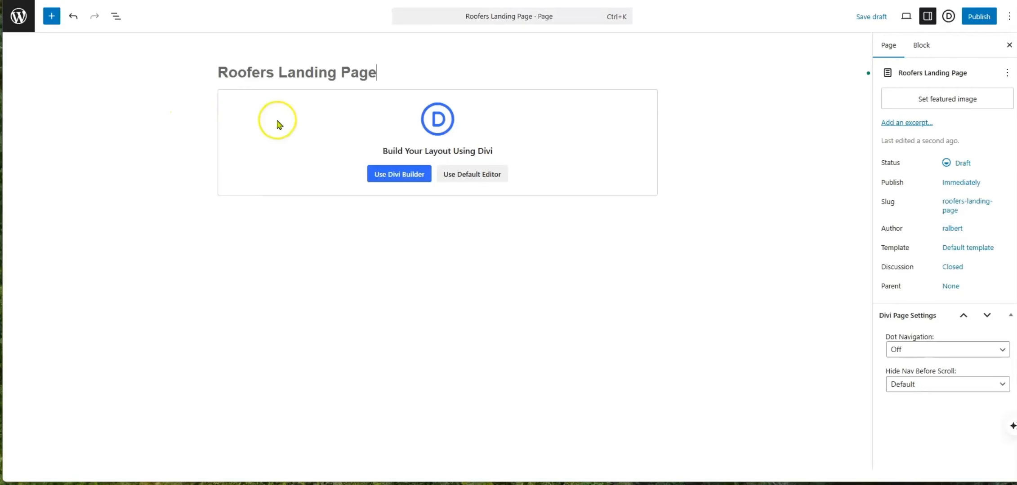
Step: Open the new page in the Divi Builder and start inserting a layout with Build With AI
left_click(392, 179)
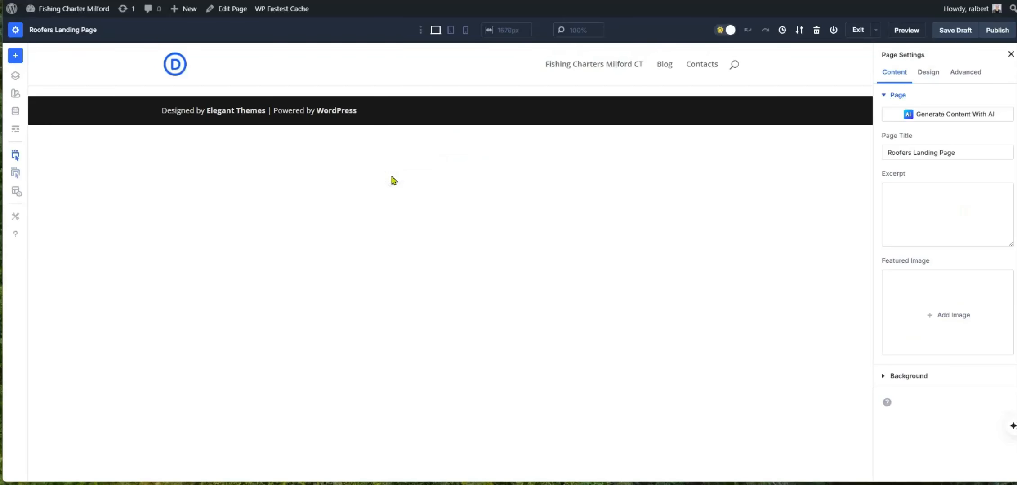
left_click(17, 56)
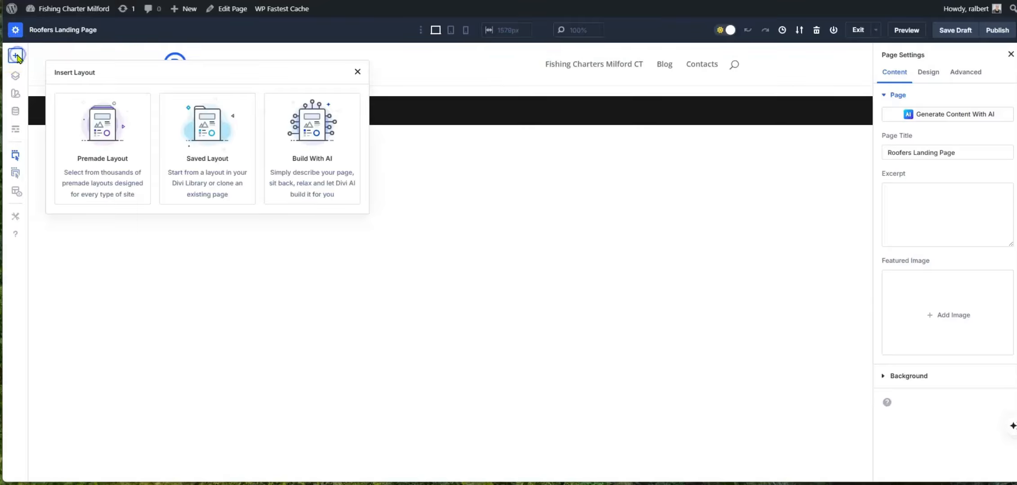
left_click(313, 134)
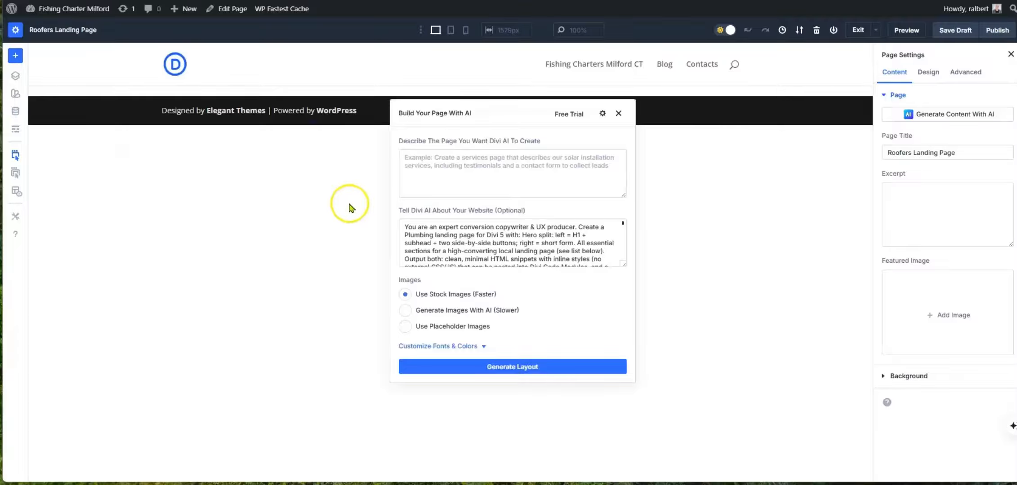
Step: Describe the page as "I am bulding a roofers landing page" and clear the prefilled plumbing text from the website description
left_click(448, 170)
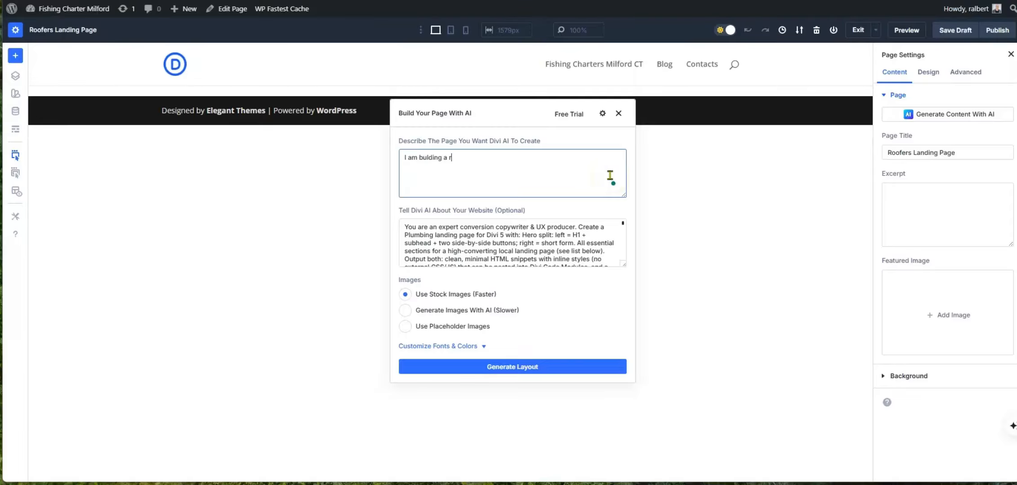
type("I am bulding a roofers landing page")
left_click(408, 226)
left_click_drag(406, 226, 610, 363)
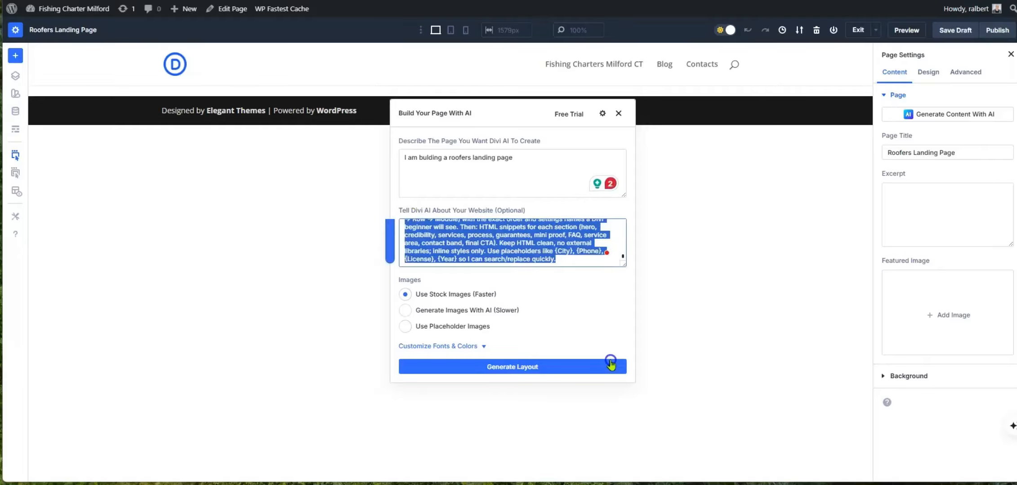
key("BackSpace")
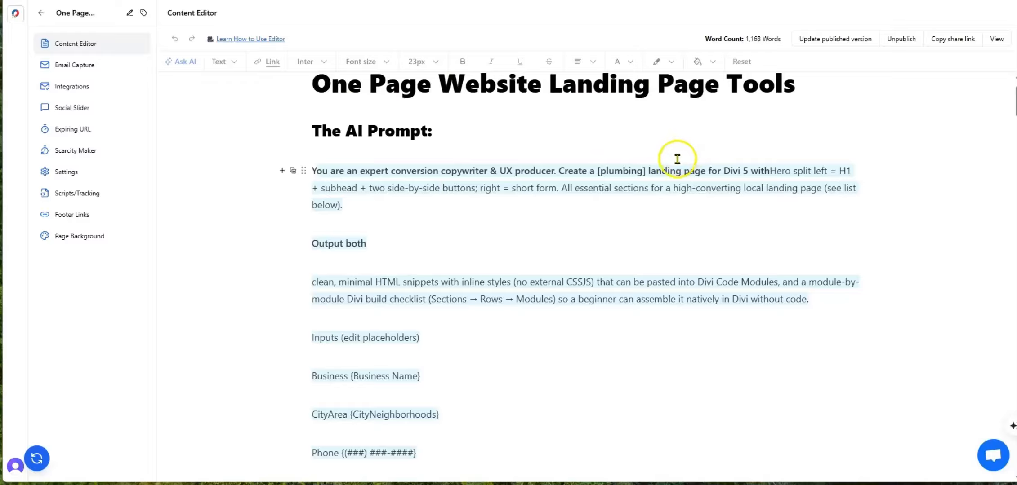
Step: Switch to the One Page Website Landing Page Tools document and copy the entire AI prompt
left_click_drag(313, 172, 705, 274)
scroll(456, 258, "down", 10)
scroll(455, 260, "down", 15)
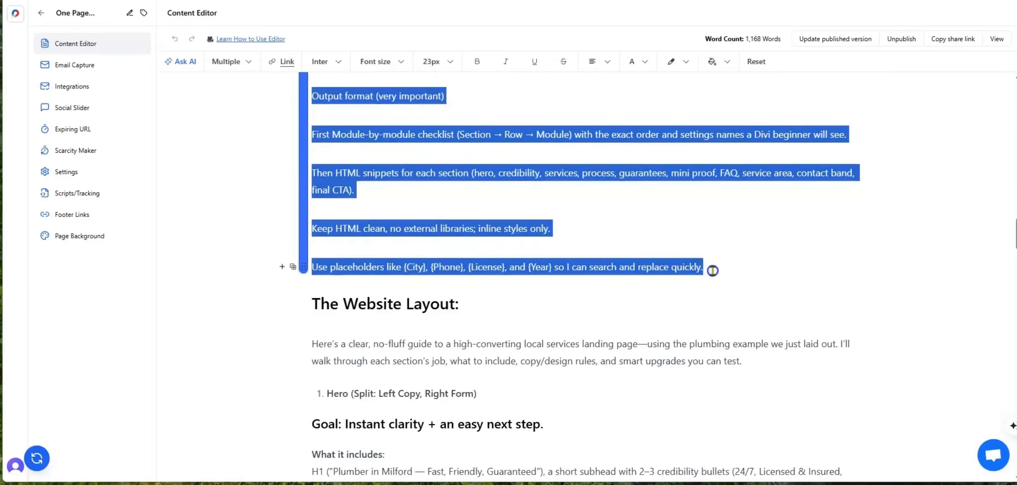
right_click(536, 166)
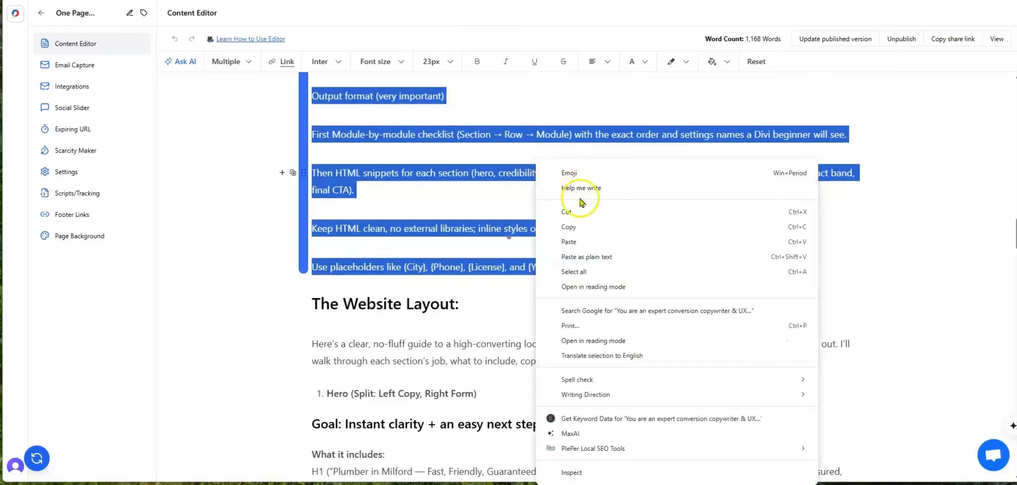
left_click(568, 229)
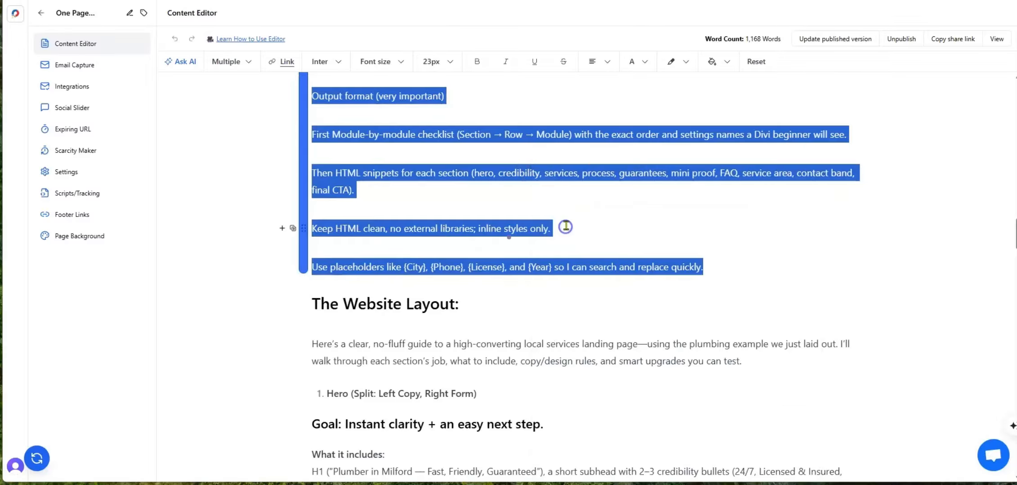
Step: Examine the document's website layout guide through the Process section, and go back up through the prompt's requirements
scroll(454, 245, "down", 1)
scroll(465, 267, "down", 3)
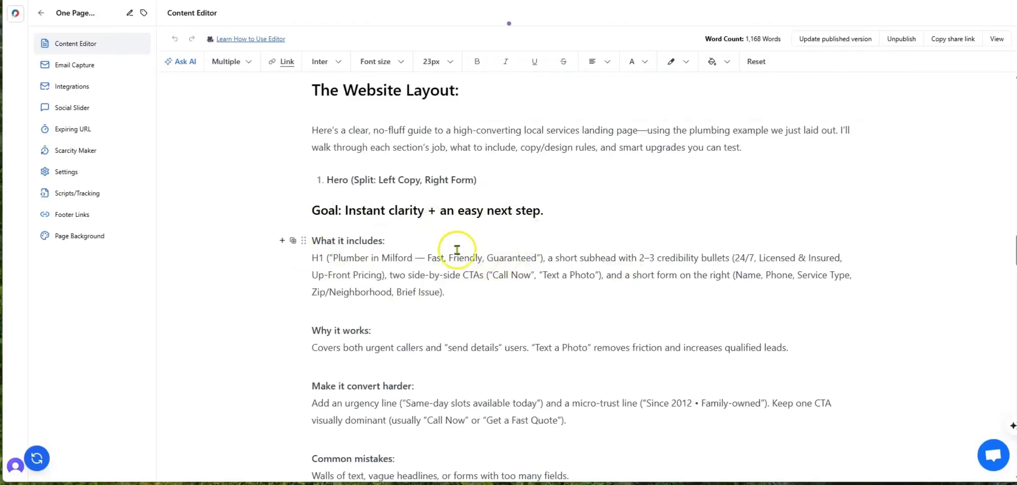
scroll(508, 232, "down", 4)
scroll(508, 233, "down", 15)
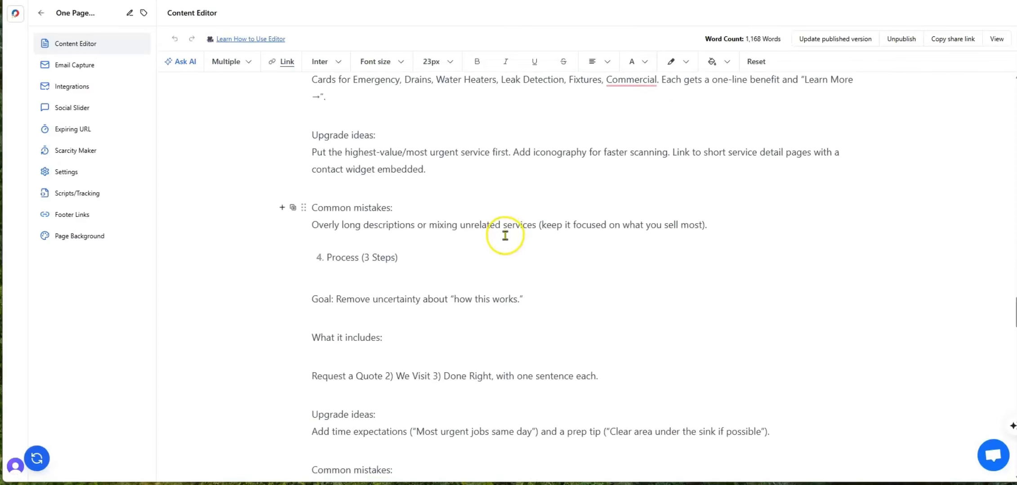
scroll(504, 228, "up", 20)
scroll(499, 223, "up", 17)
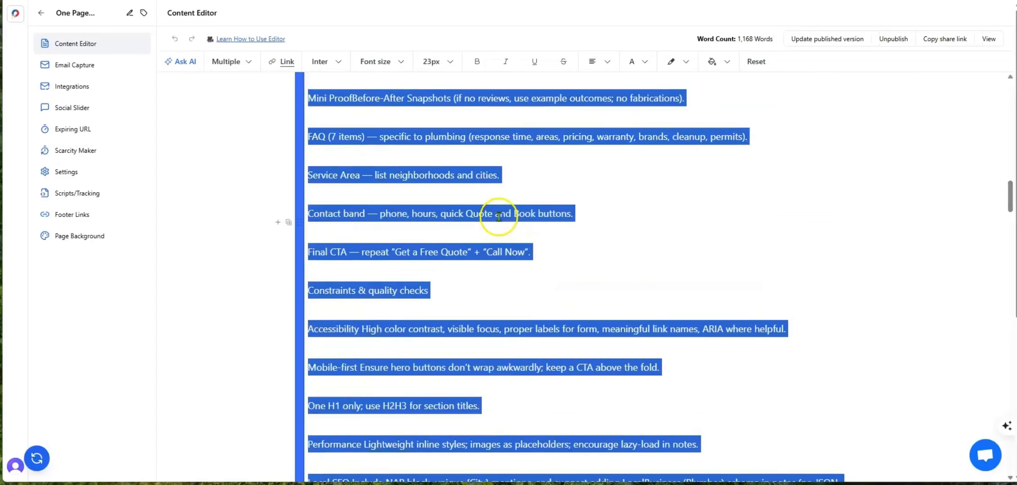
scroll(504, 210, "up", 10)
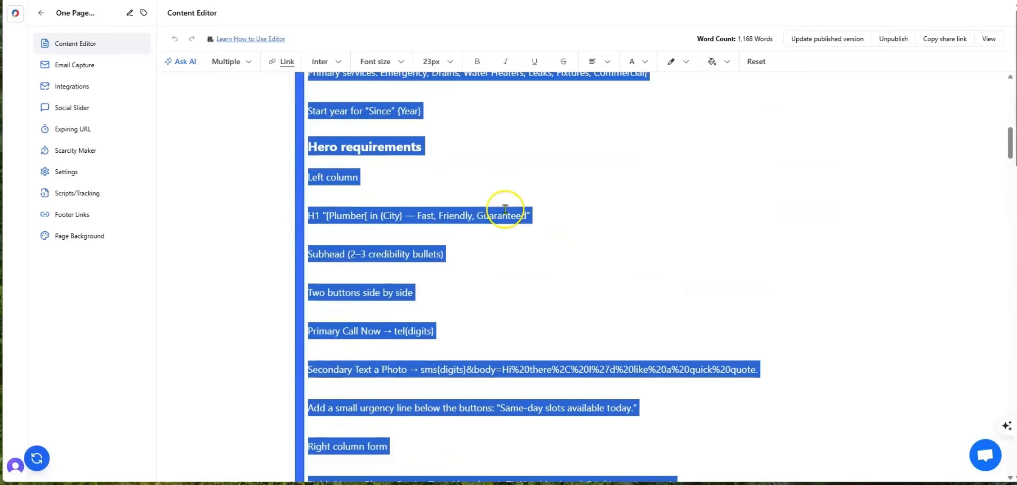
scroll(508, 207, "up", 6)
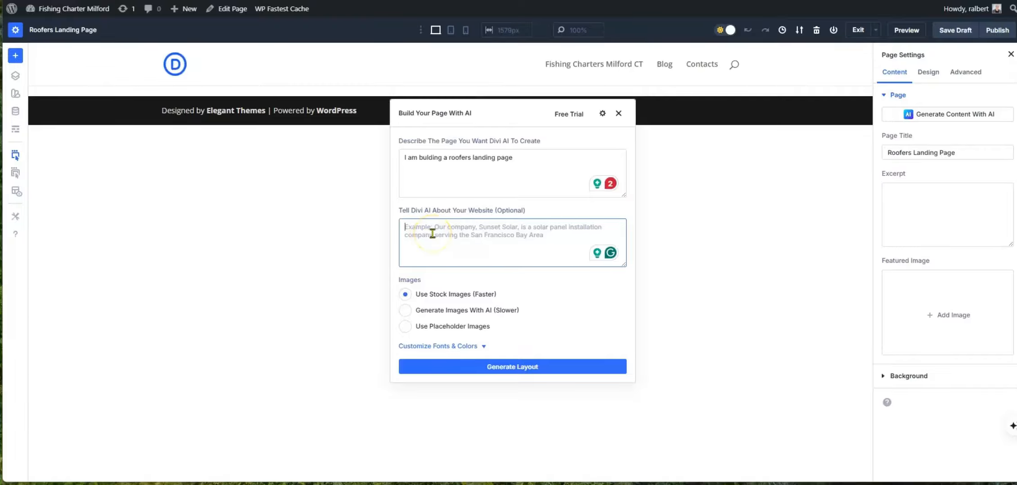
Step: Switch back to the Divi builder, paste the prompt as the website description, and replace "plumbing" with "roofing" in its opening sentence
key("ctrl+v")
scroll(466, 253, "up", 10)
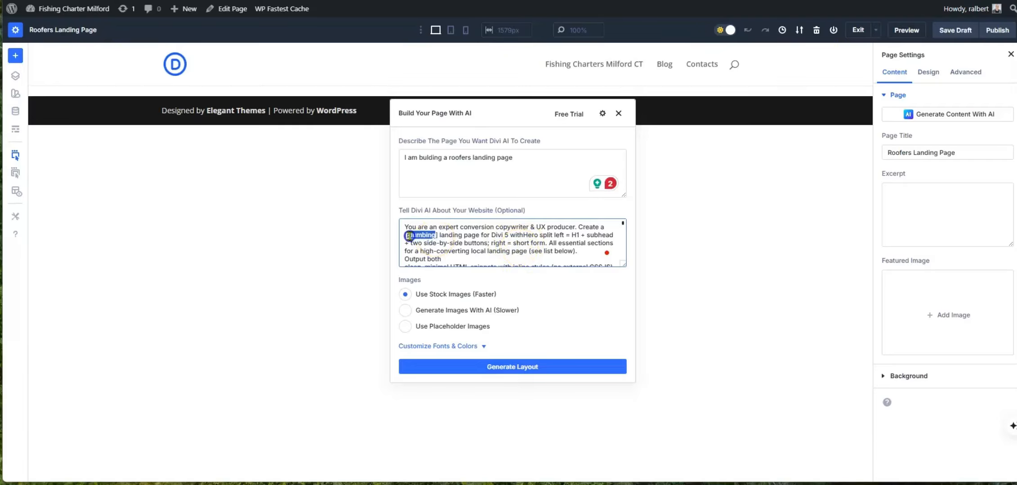
type("roofing")
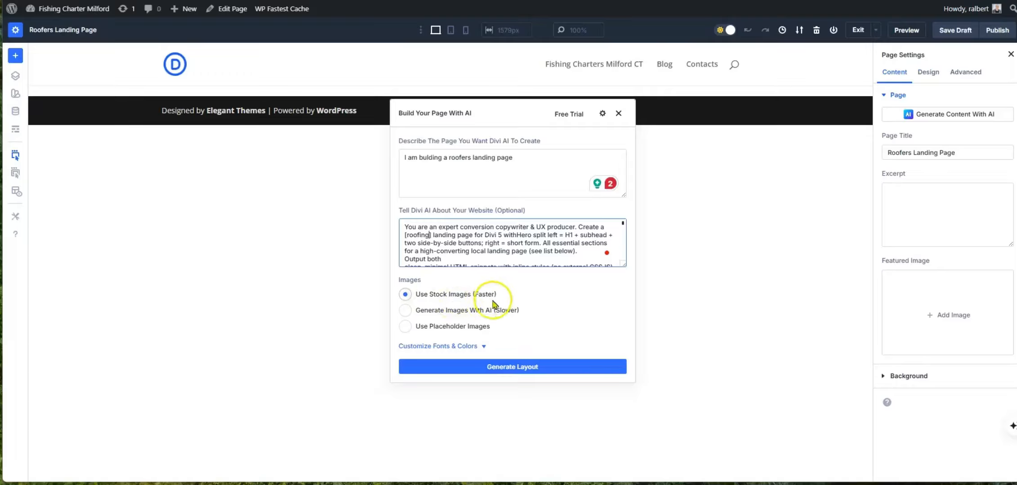
Step: Generate the AI layout using stock images and check the resulting page from its hero to Why Choose Us
left_click(514, 368)
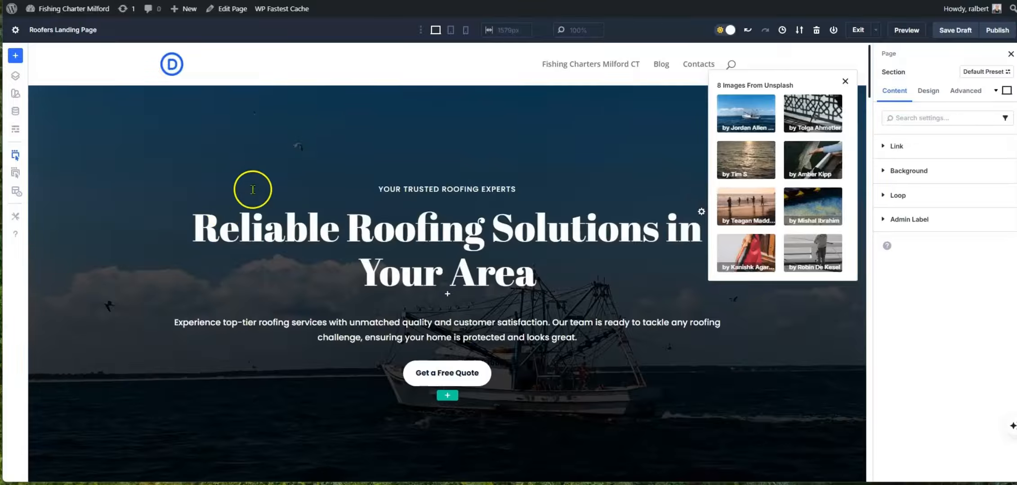
scroll(279, 260, "down", 10)
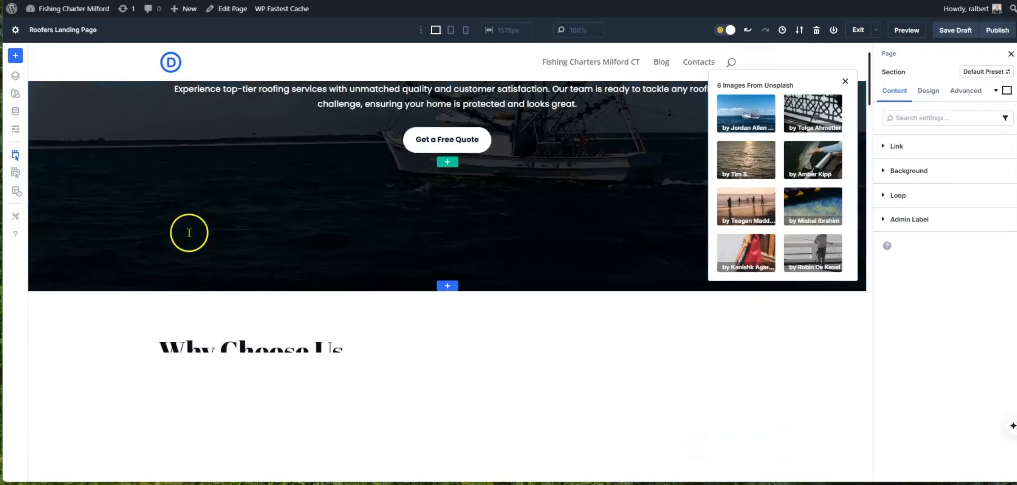
Step: Review the generated page's sections from Our Roofing Services to the footer, return to the hero, and close the Unsplash images list
scroll(189, 234, "down", 12)
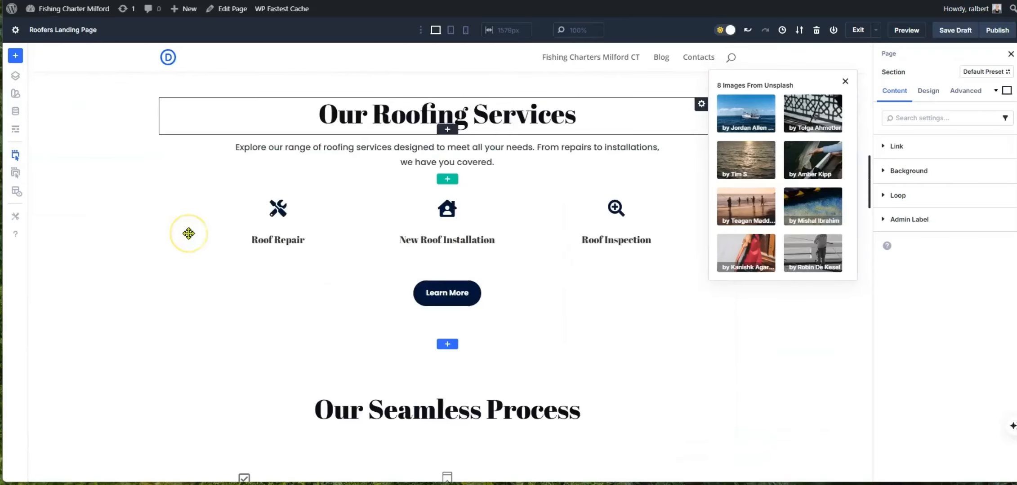
scroll(189, 233, "down", 15)
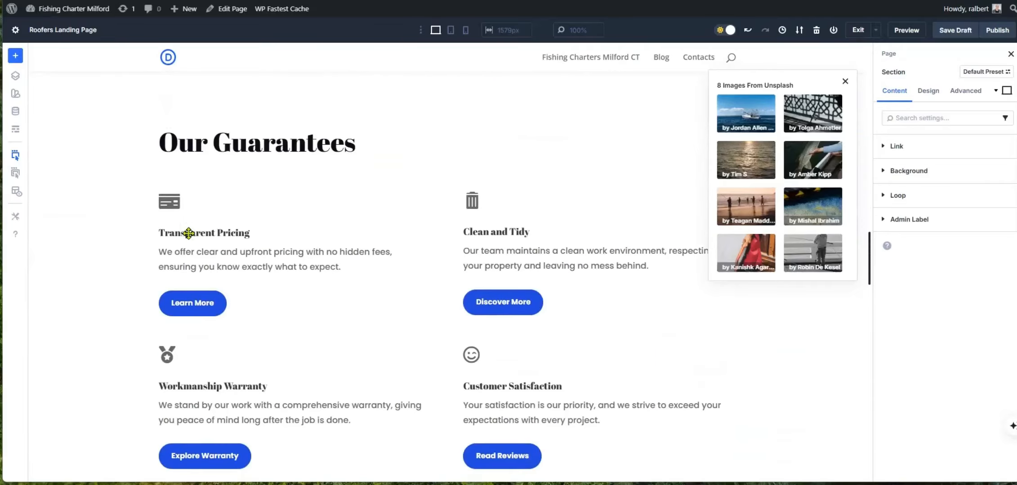
scroll(189, 233, "down", 15)
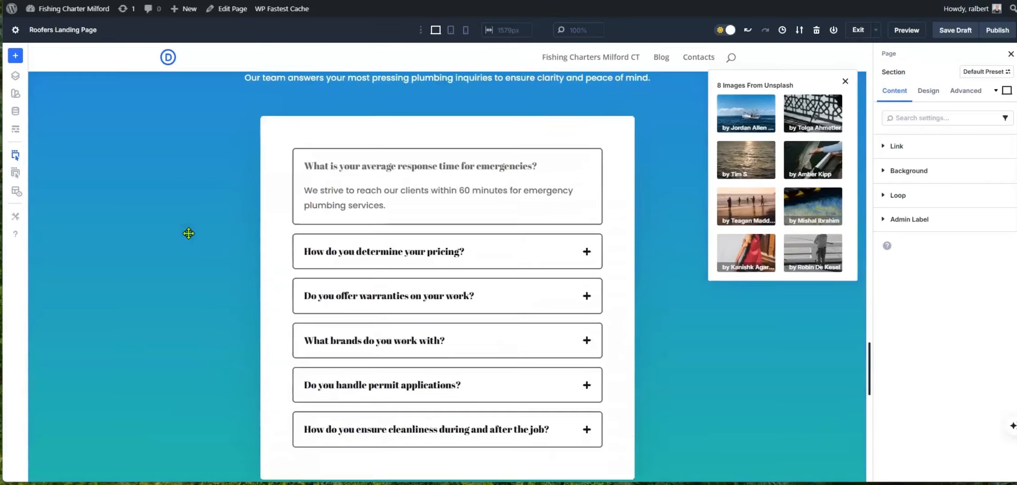
scroll(188, 233, "down", 6)
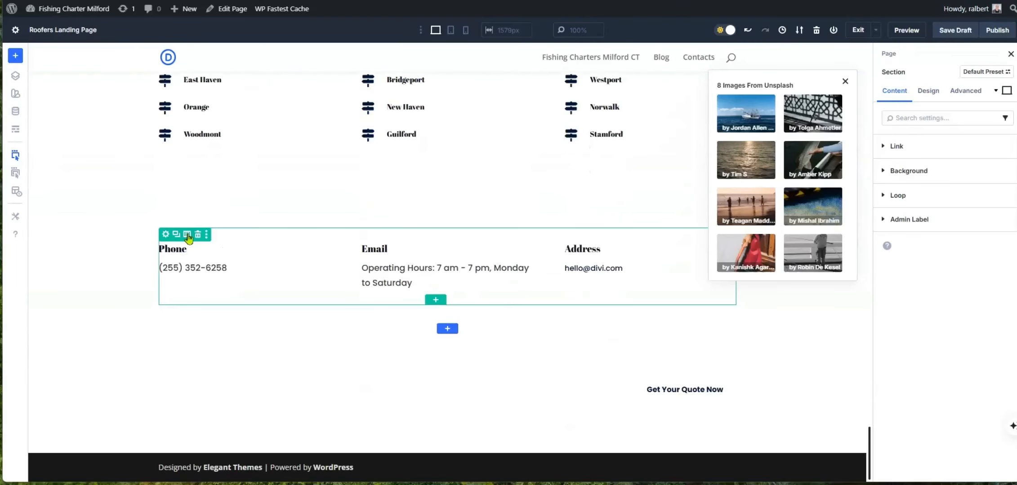
scroll(199, 232, "up", 9)
scroll(200, 233, "up", 20)
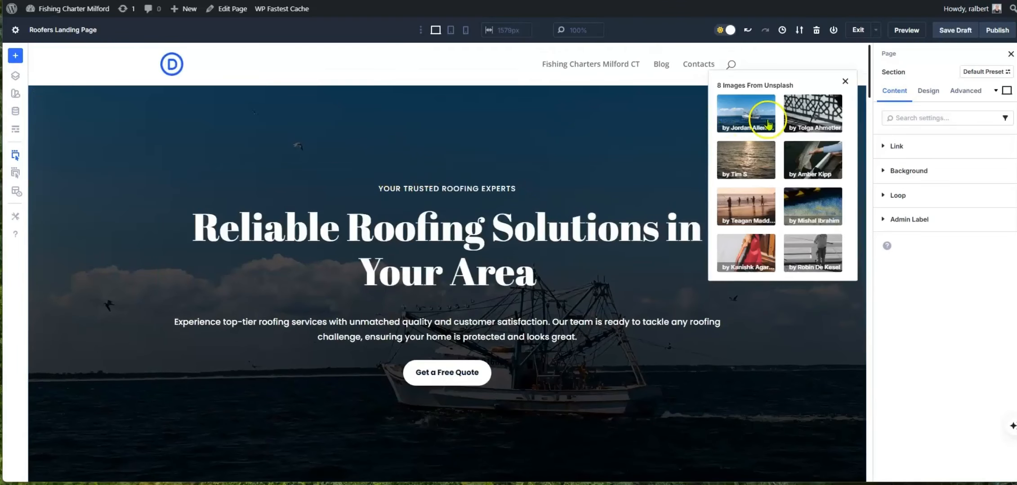
left_click(846, 81)
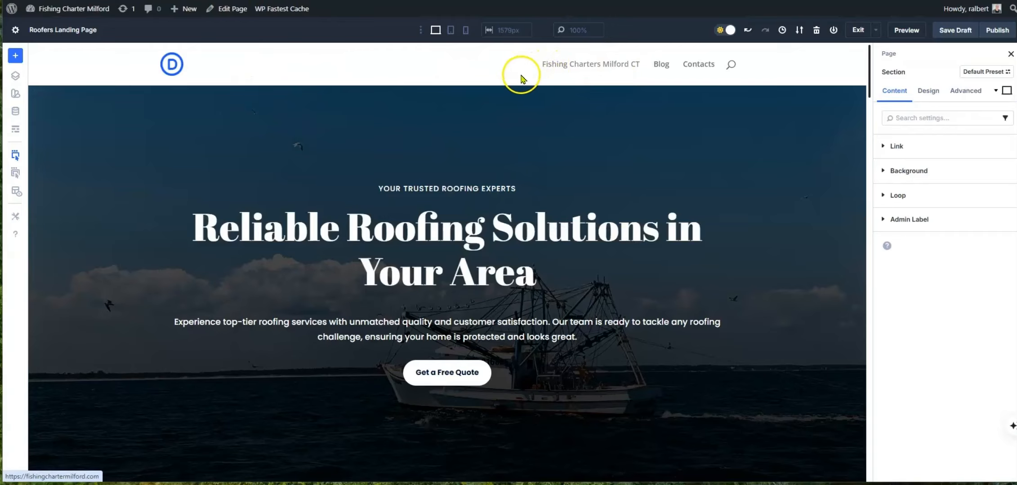
mouse_move(65, 13)
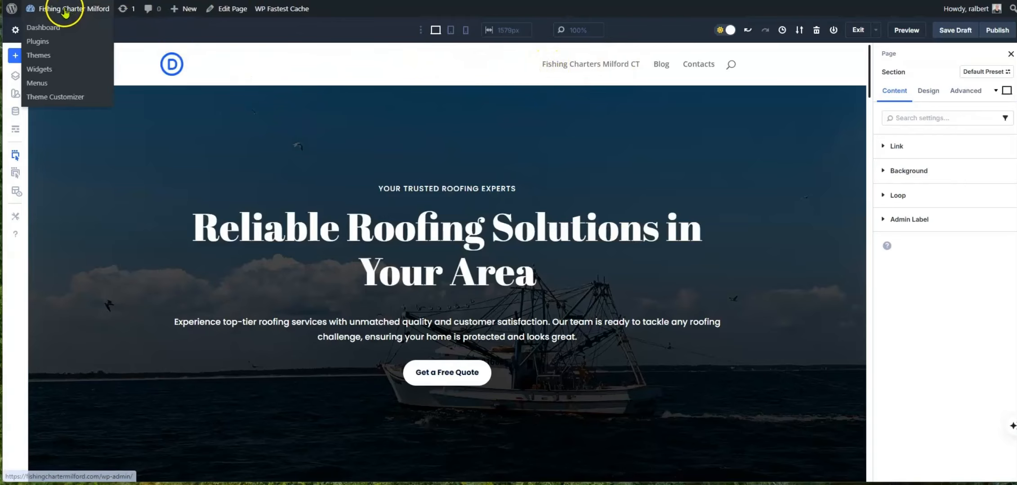
left_click(55, 31)
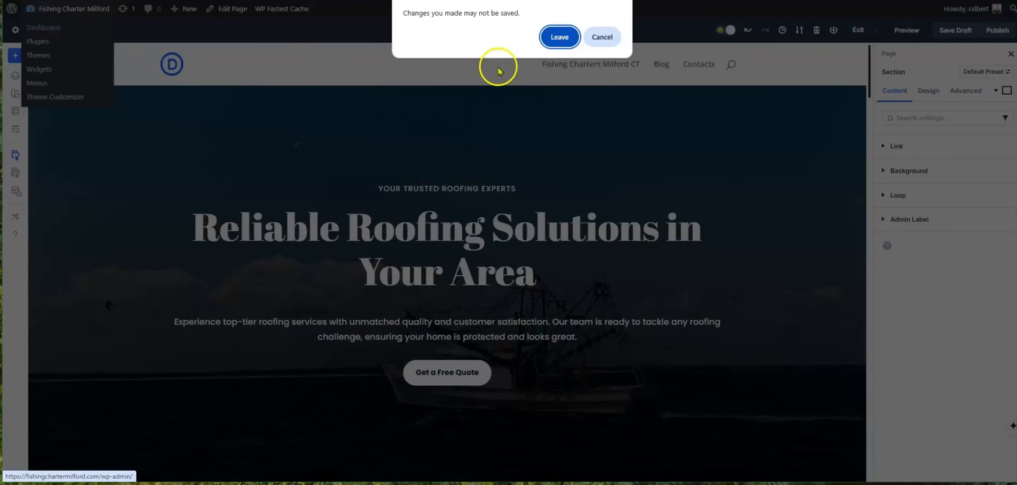
left_click(602, 36)
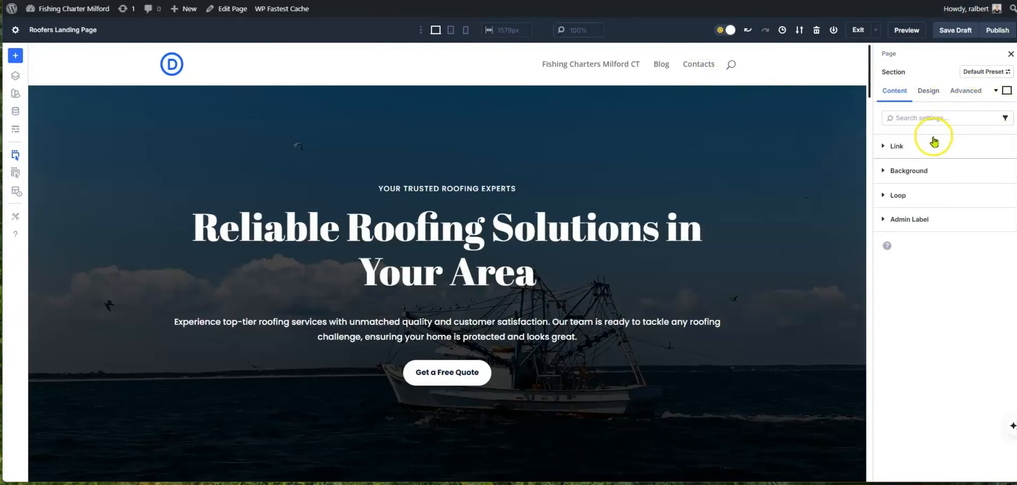
Step: Save the Roofers Landing Page as a draft and go to the Divi Theme Builder in the WordPress dashboard
left_click(955, 31)
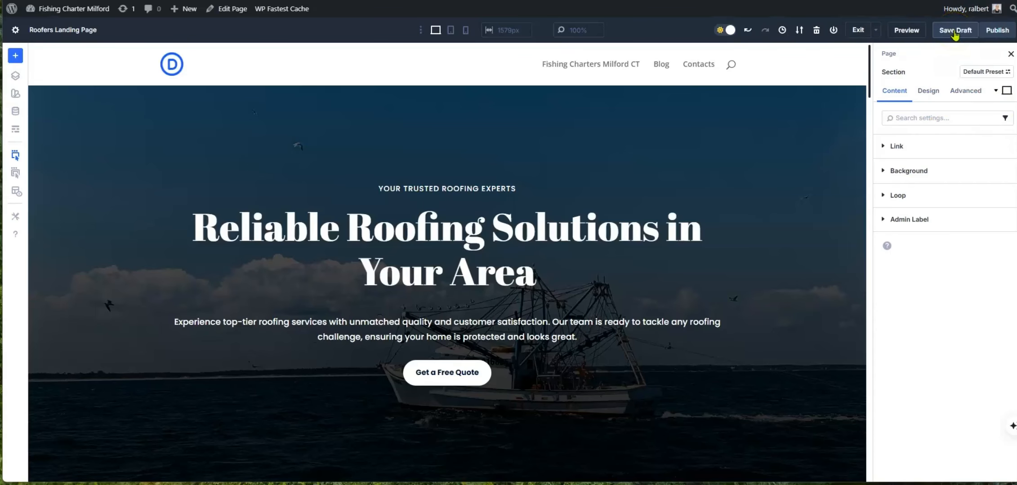
mouse_move(49, 9)
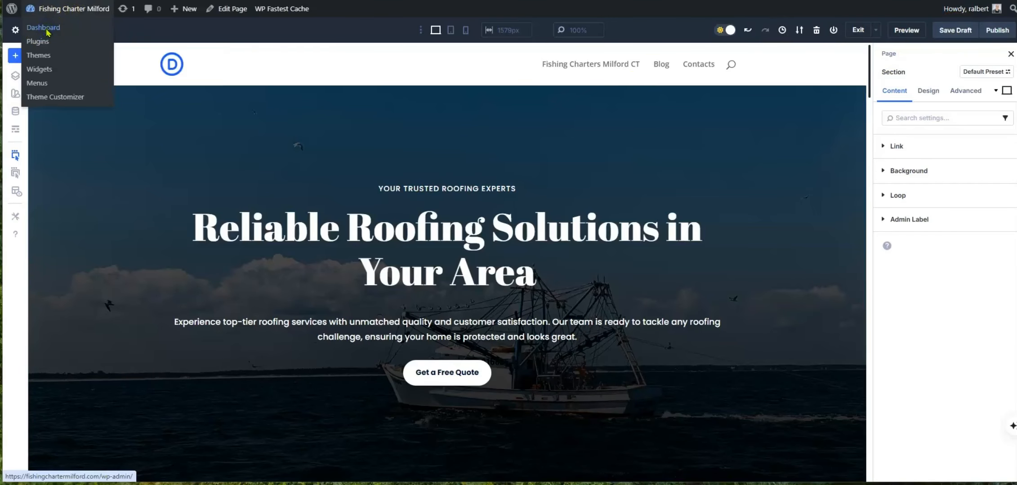
left_click(46, 31)
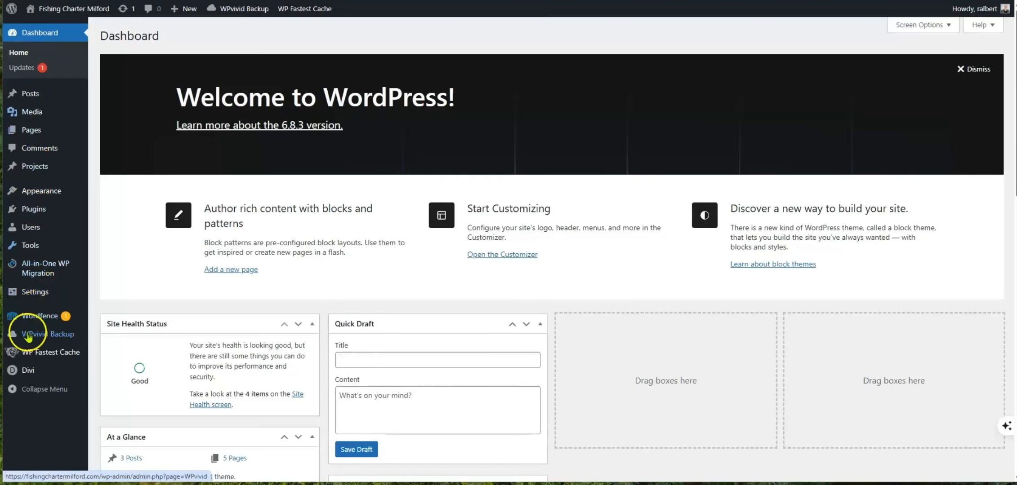
mouse_move(34, 373)
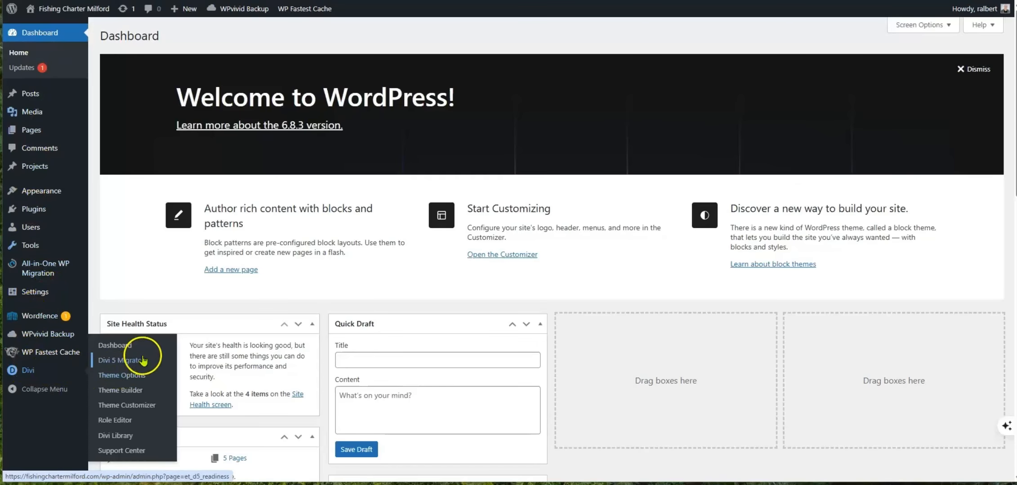
left_click(124, 391)
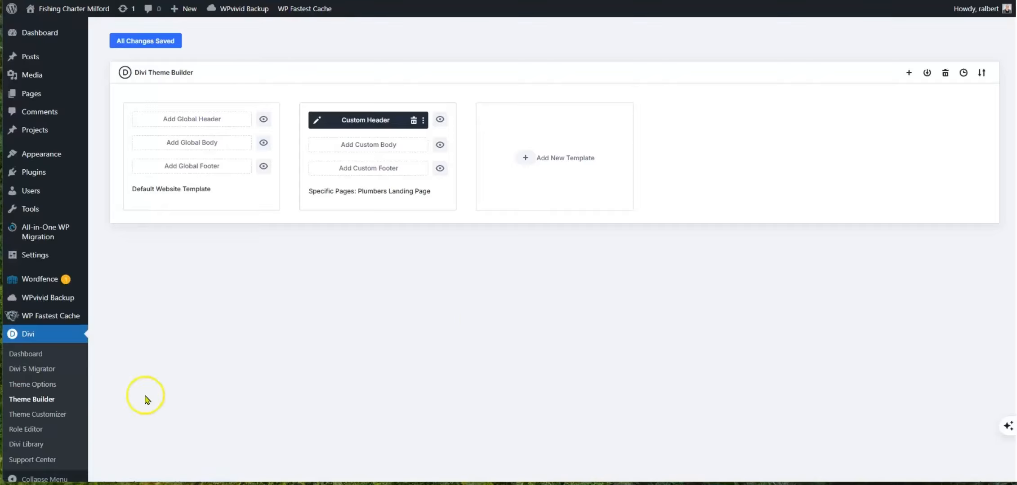
Step: Create a new theme template used on the specific page Roofers Landing Page
left_click(553, 164)
left_click(542, 158)
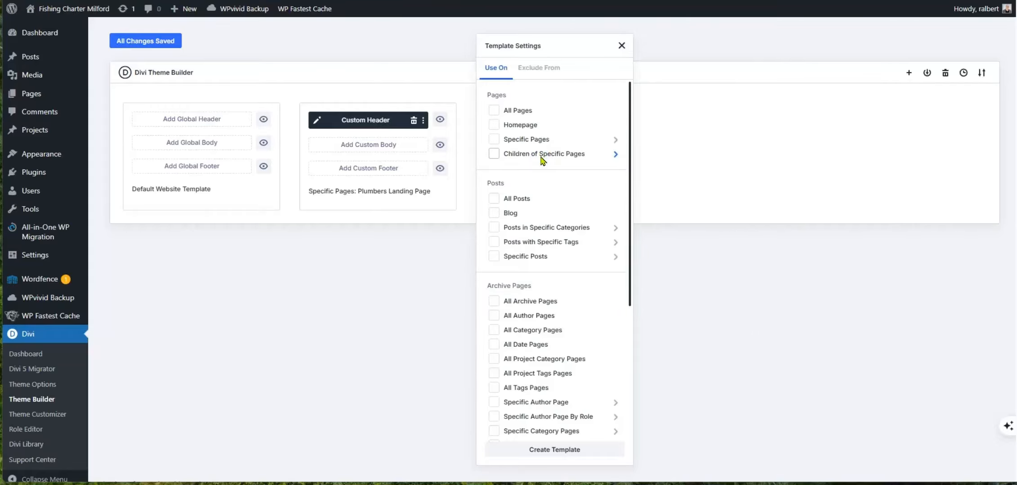
left_click(541, 142)
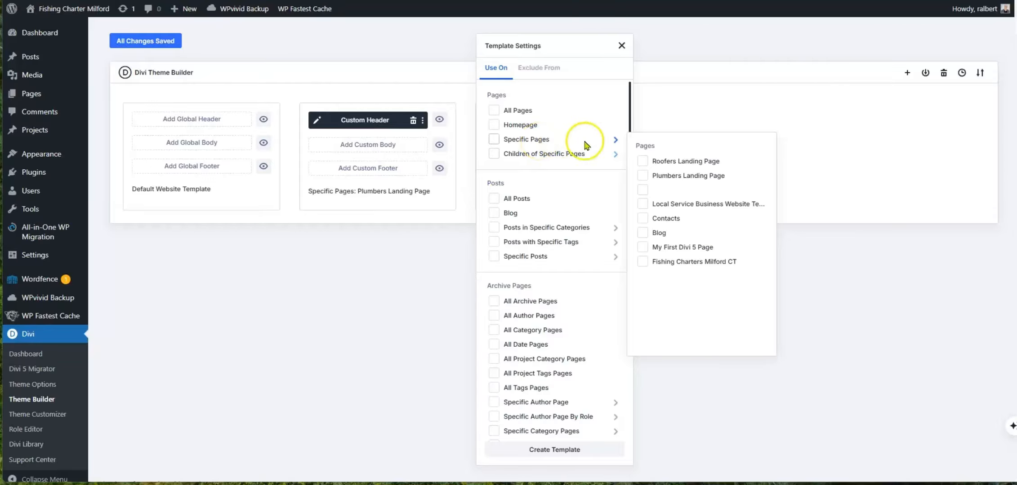
scroll(583, 434, "down", 5)
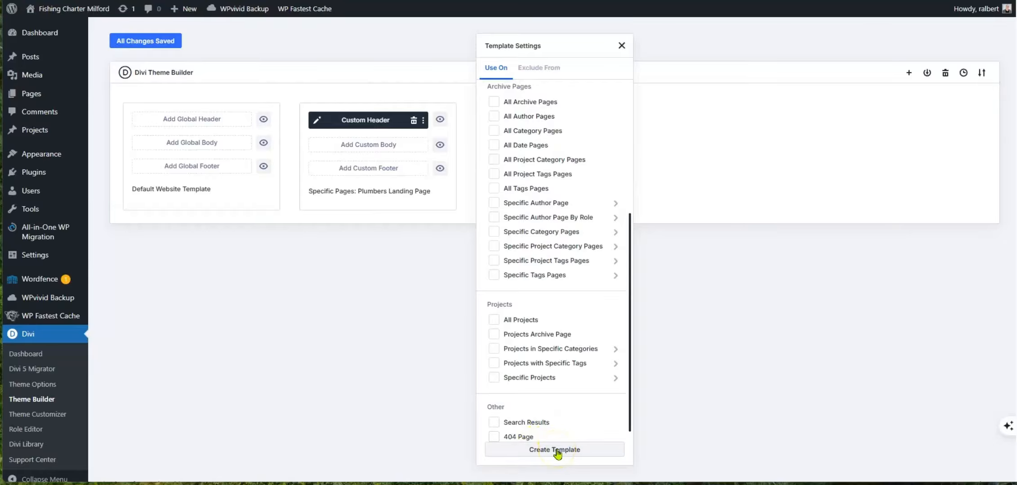
left_click(557, 450)
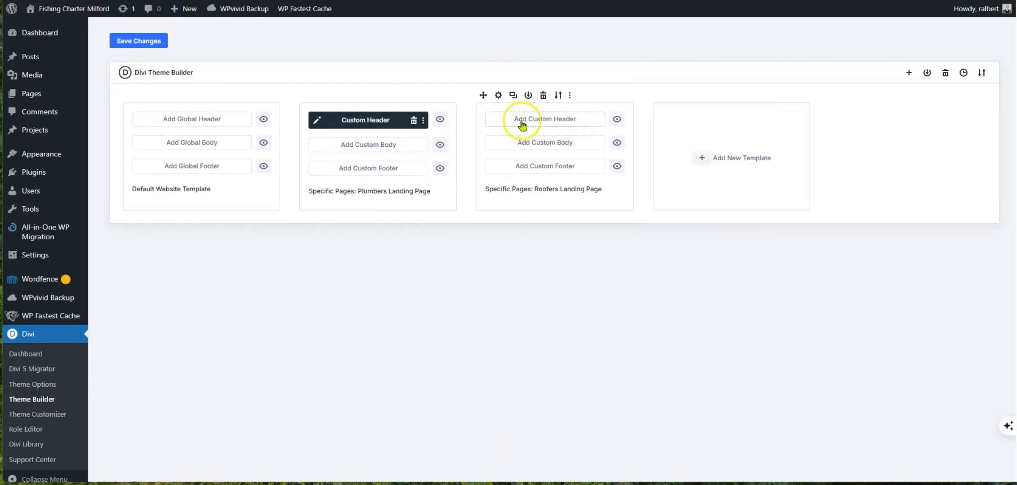
Step: Start building a custom header for the Roofers Landing Page template and insert a single-column row in its section
left_click(556, 124)
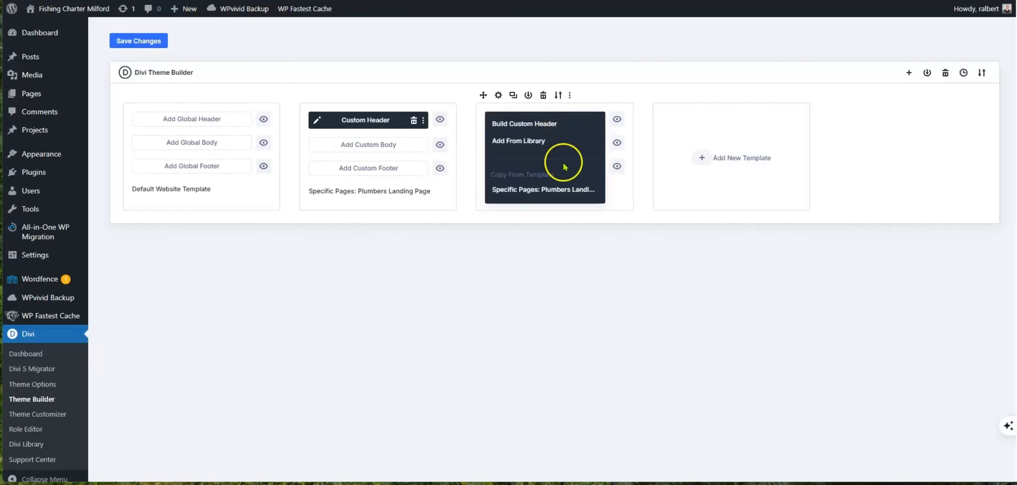
left_click(538, 126)
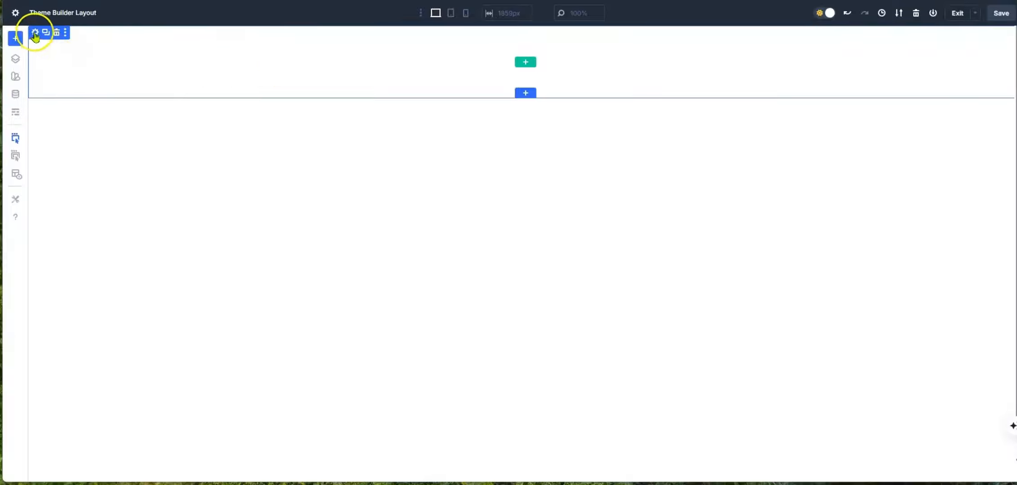
left_click(525, 63)
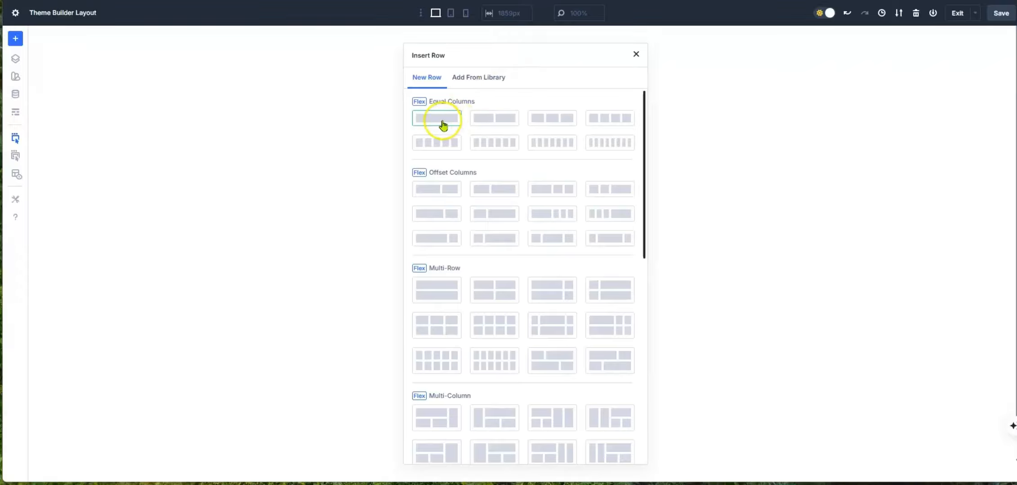
left_click(433, 135)
left_click(561, 55)
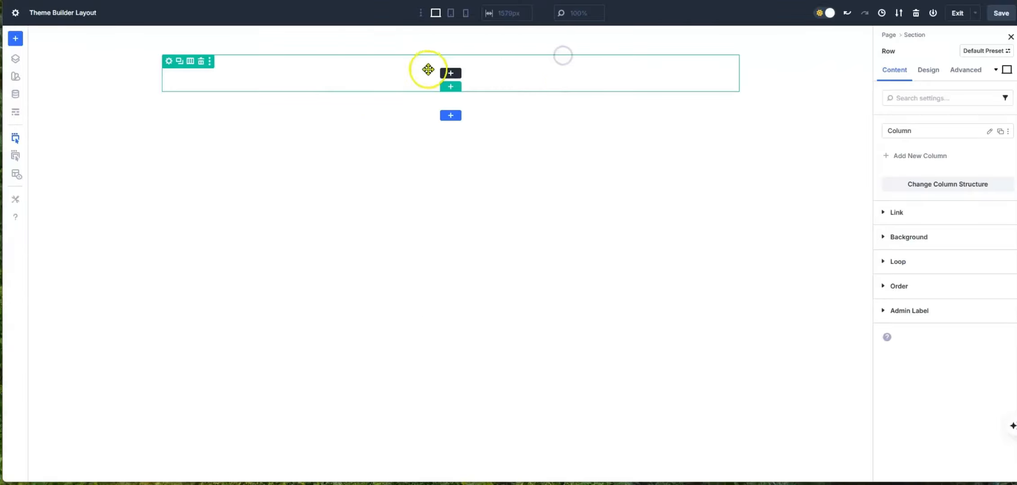
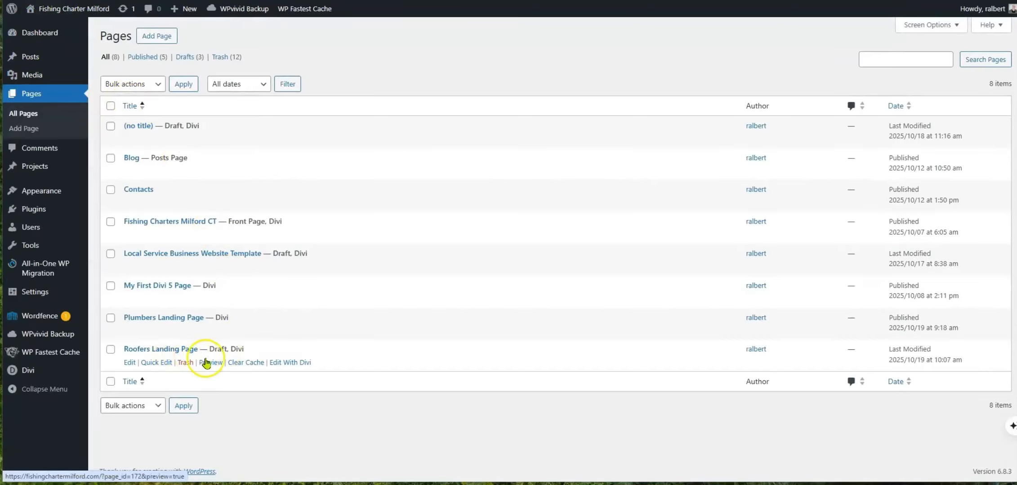
Step: Preview the Roofers Landing Page and check the red call header while moving between the hero and Why Choose Us
left_click(211, 363)
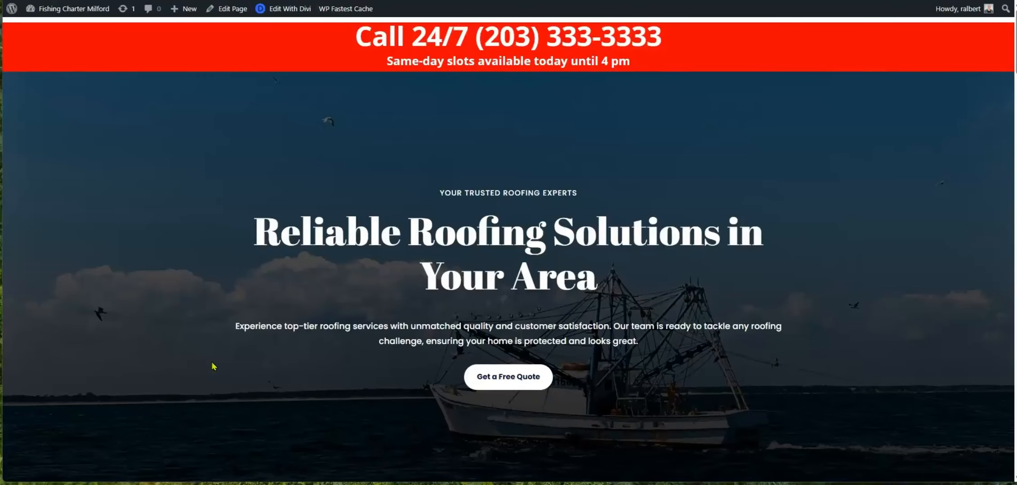
scroll(537, 140, "down", 20)
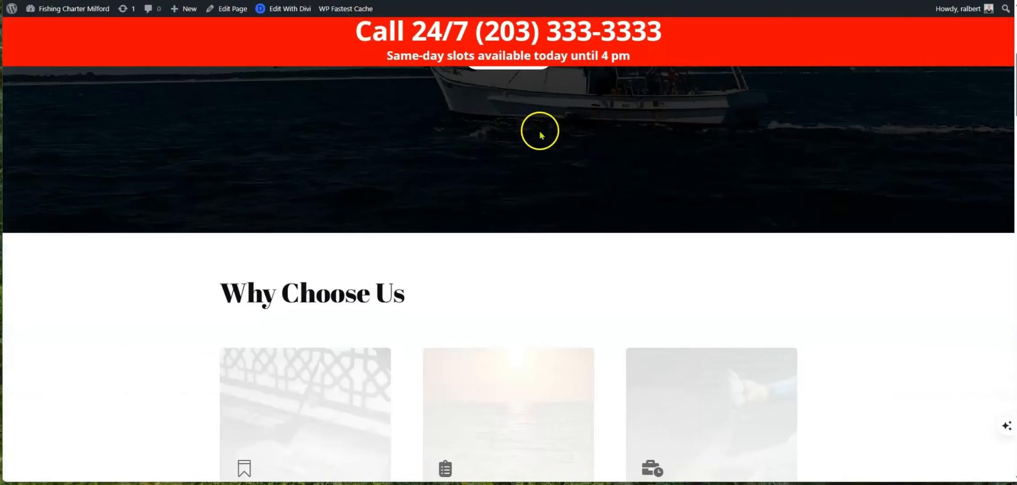
scroll(541, 133, "up", 20)
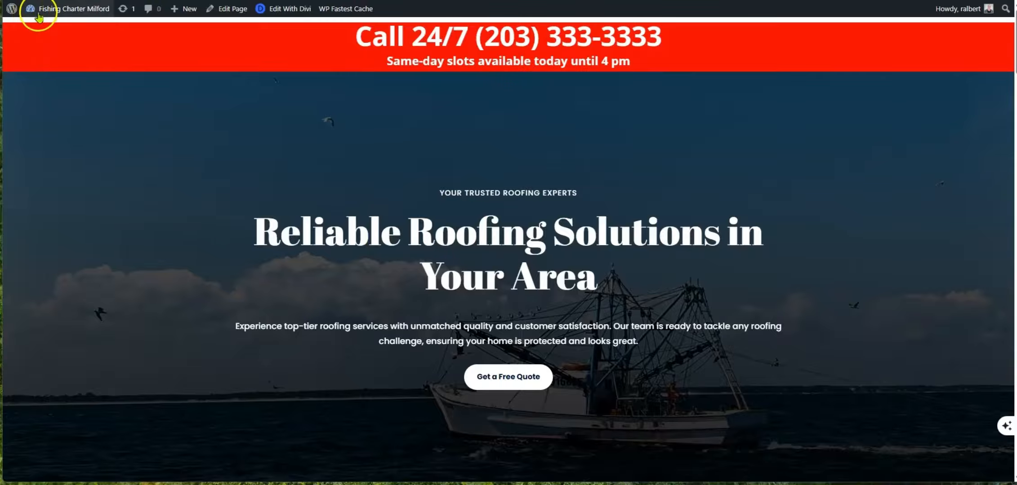
mouse_move(47, 14)
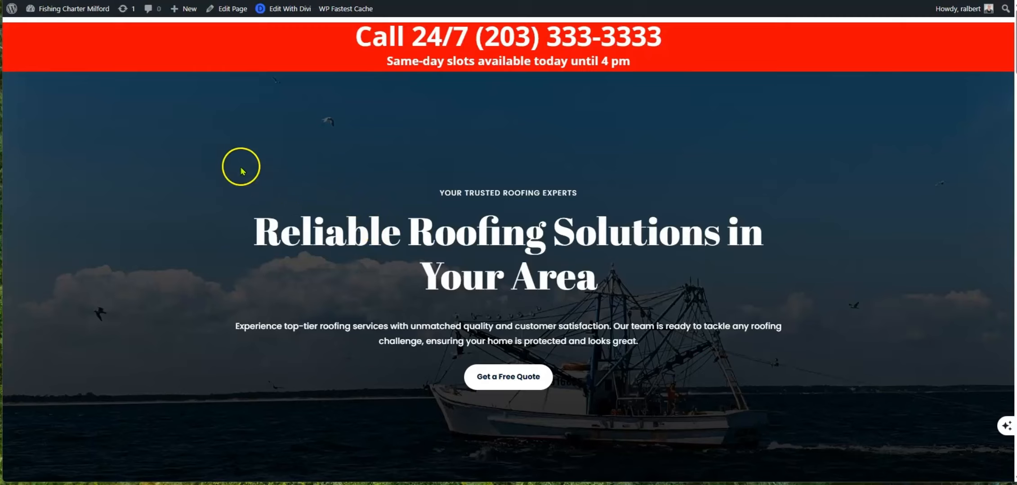
Step: Switch to Pixabay and search for "roofing" images
left_click(715, 393)
left_click(718, 392)
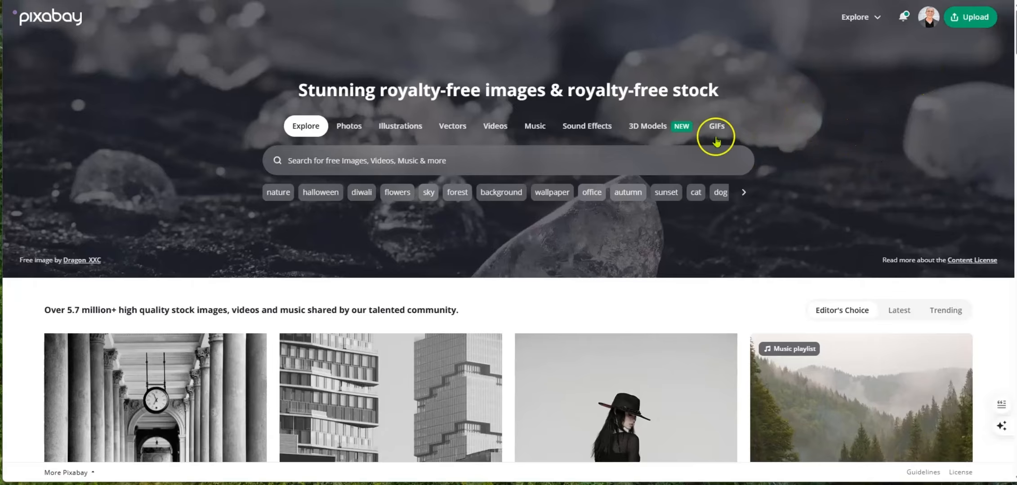
left_click(347, 157)
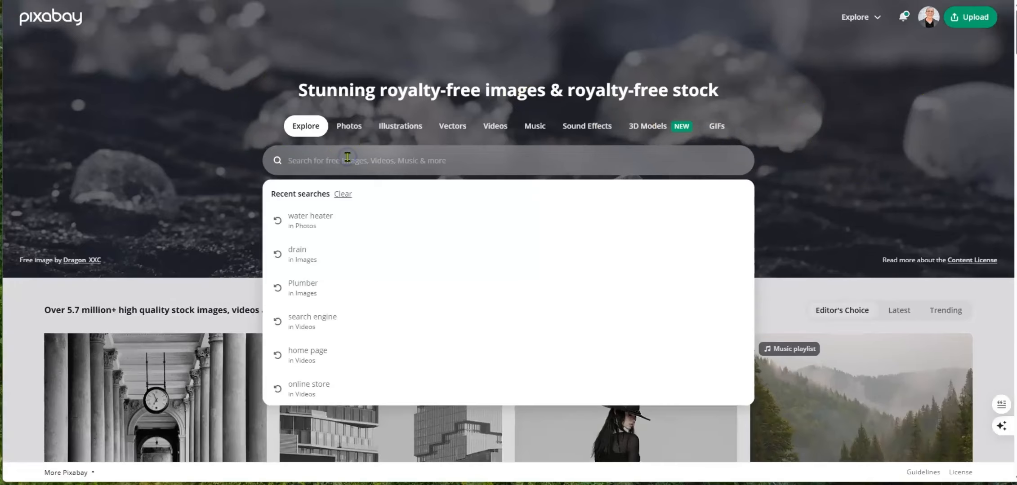
type("r")
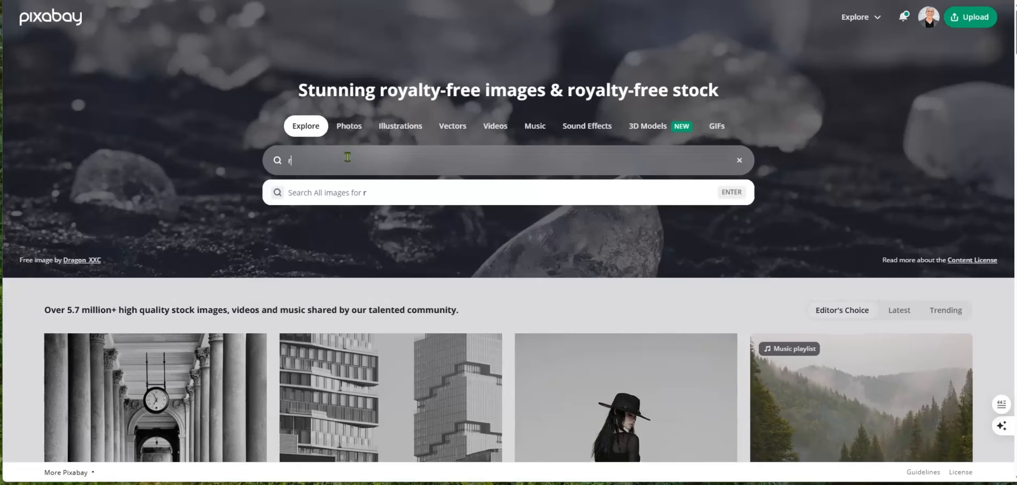
type("oofing")
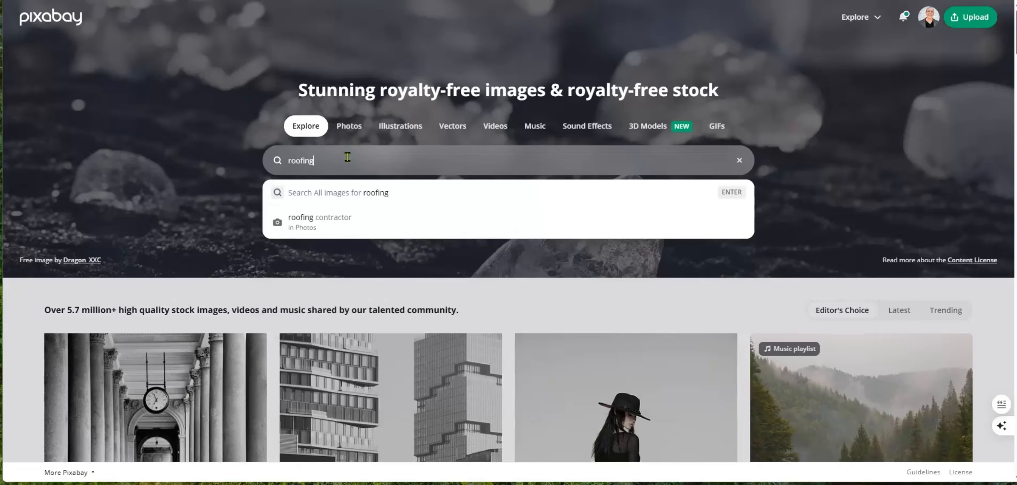
key("Return")
left_click(399, 212)
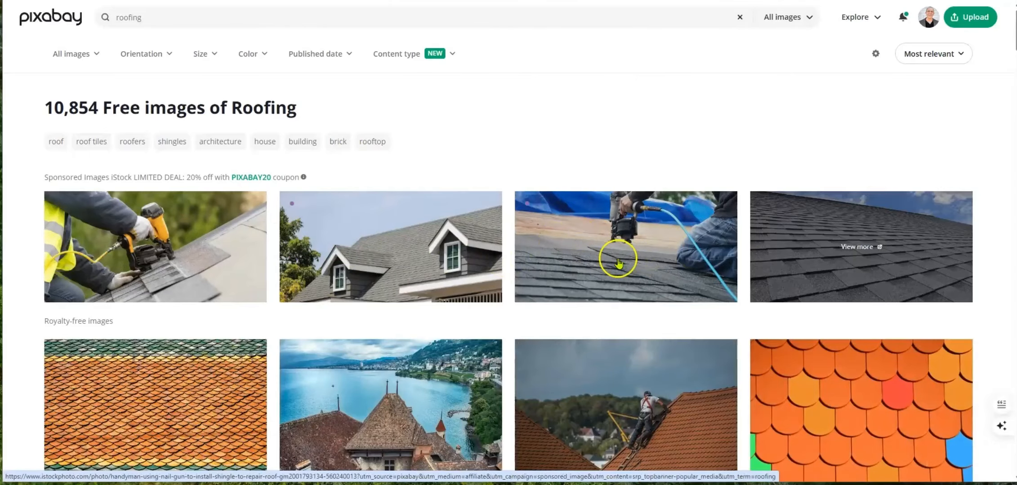
Step: Browse Pixabay's roofing images, including a search for "roofer", and open the photo of two workers on a tiled house roof
scroll(585, 270, "down", 5)
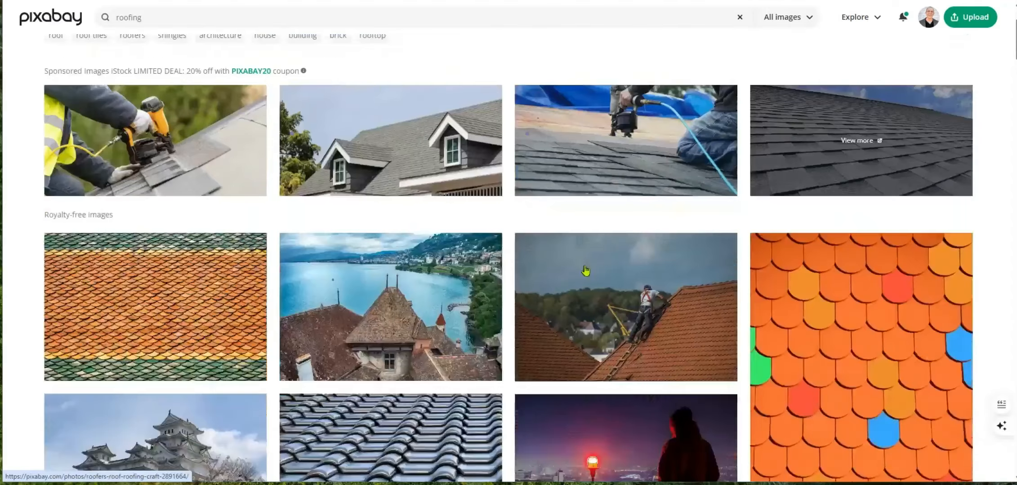
scroll(585, 269, "down", 4)
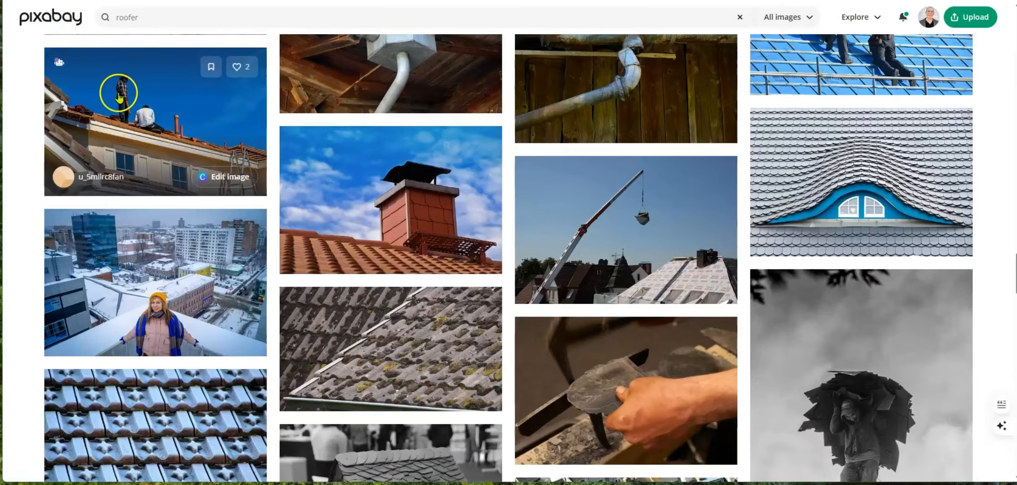
left_click(172, 128)
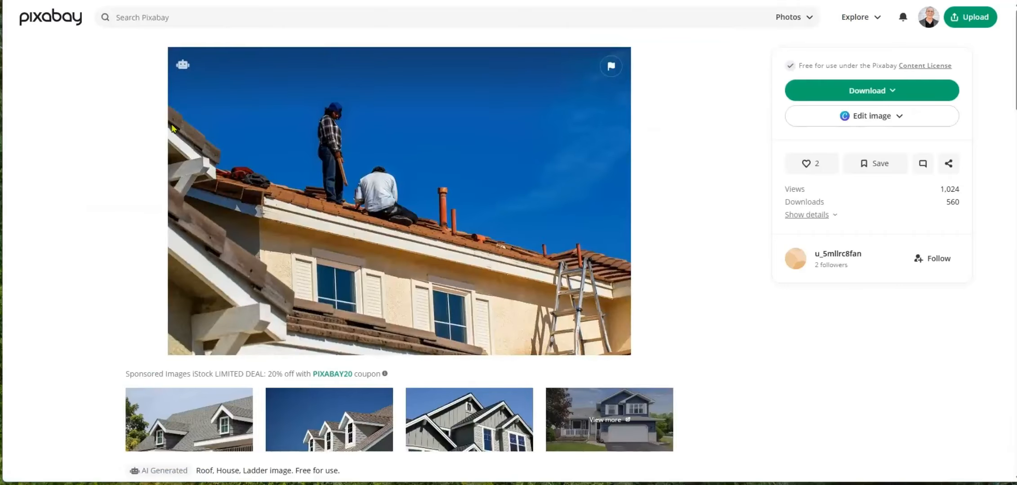
Step: Download the rooftop workers photo at 1280 × 853 and save it as "roofer"
left_click(858, 91)
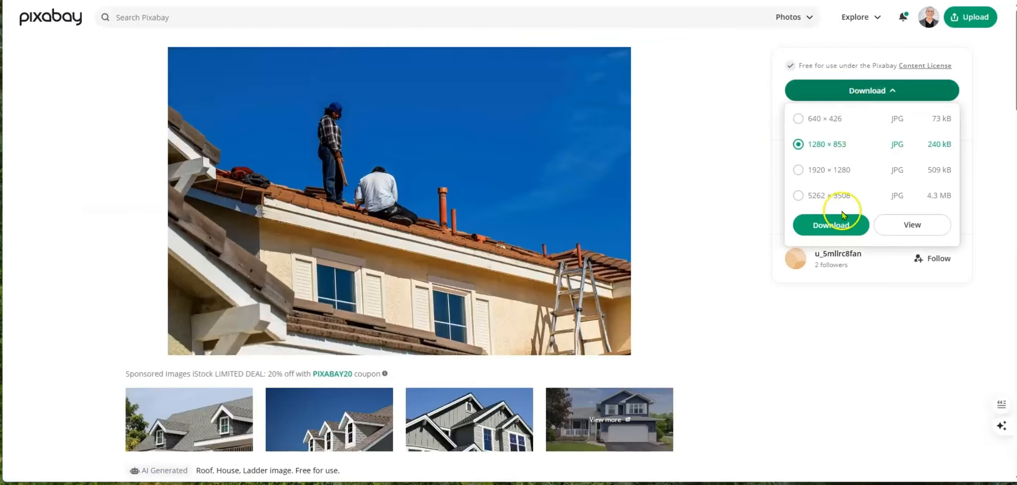
left_click(828, 227)
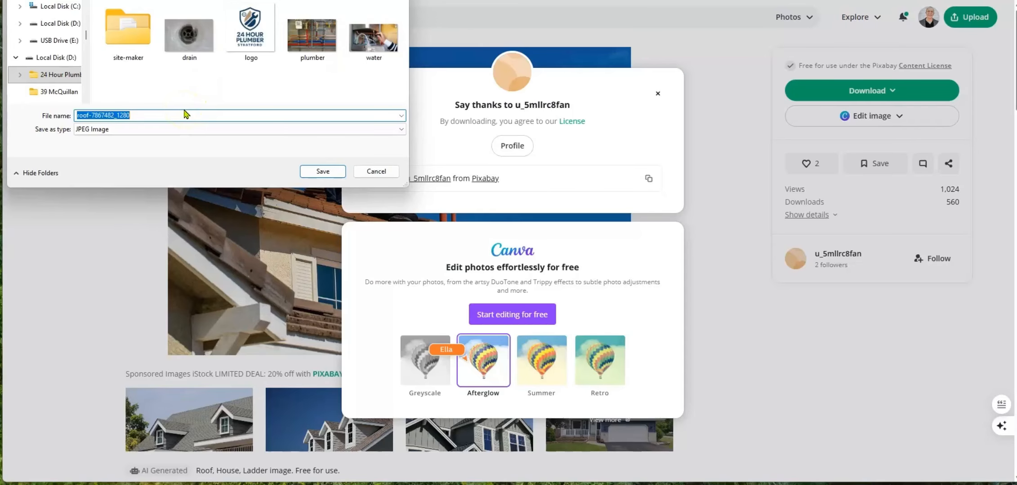
type("roofer")
left_click(320, 171)
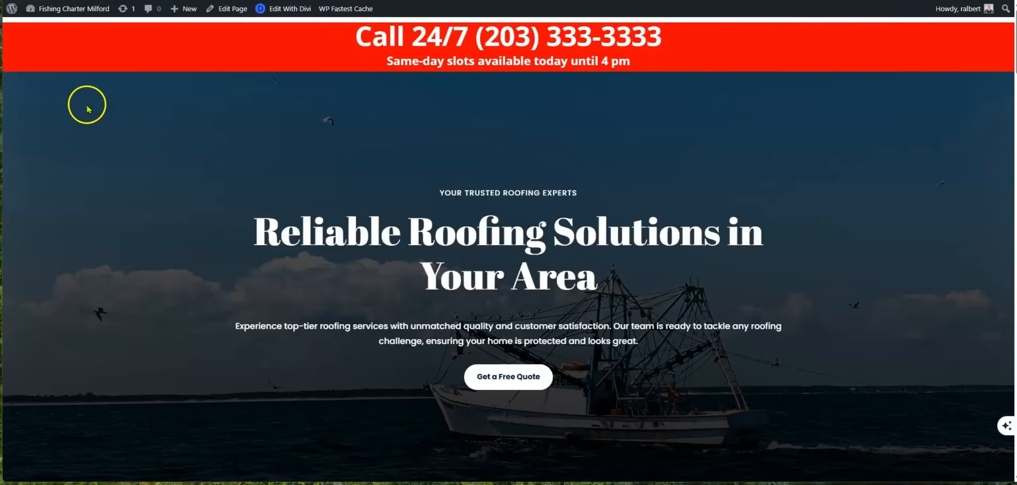
Step: Switch to the Roofers Landing Page, edit it with Divi, and open the hero section's background image for replacement
left_click(304, 14)
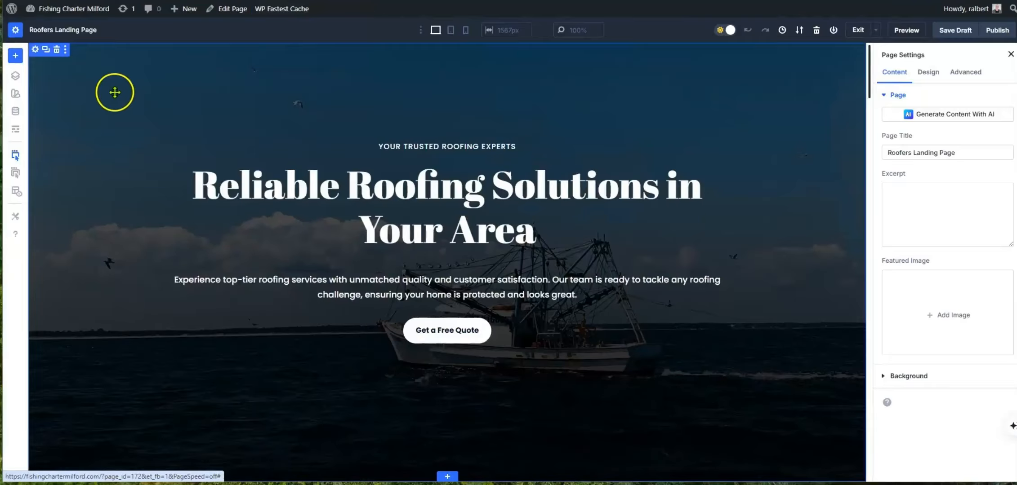
left_click(35, 50)
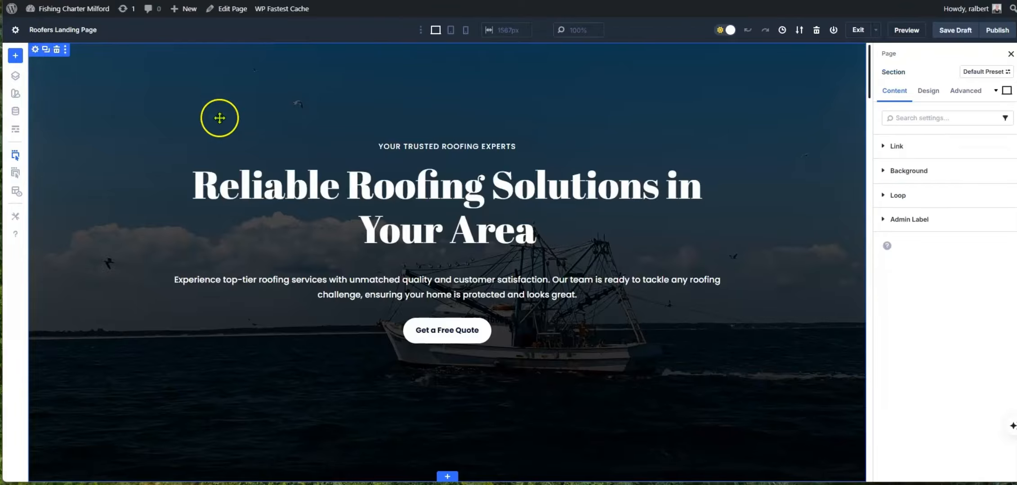
left_click(910, 173)
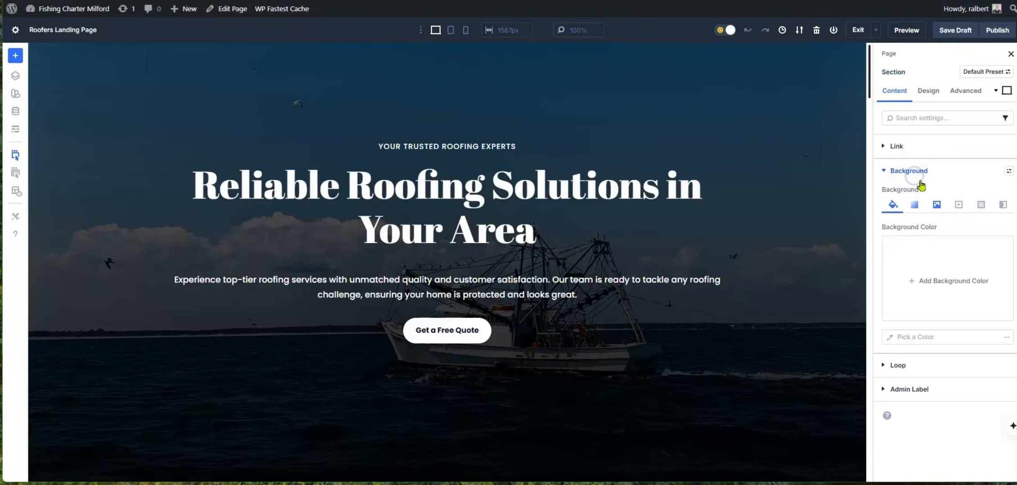
left_click(936, 206)
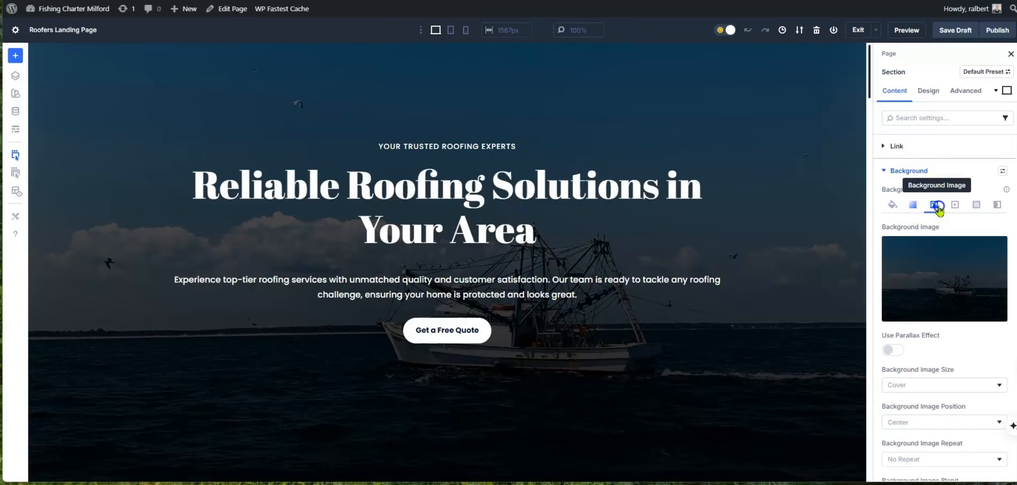
left_click(974, 260)
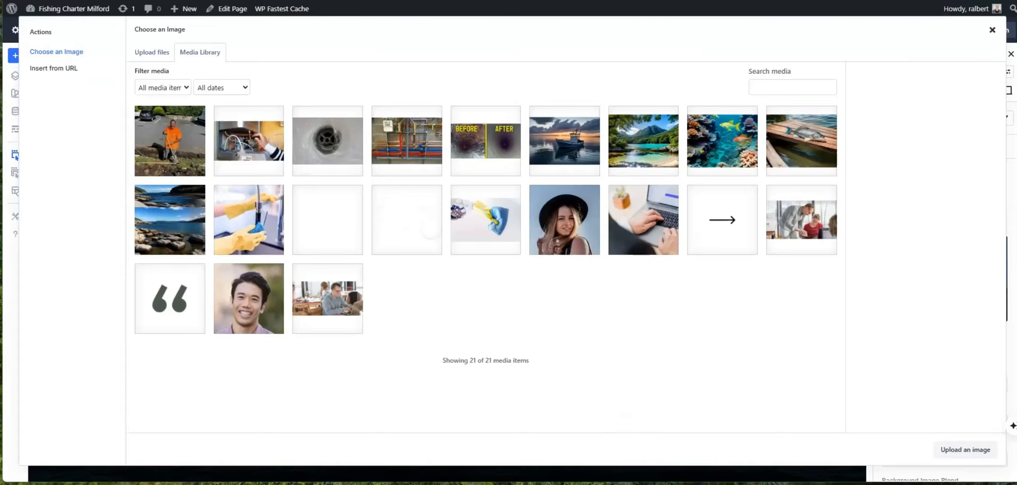
Step: Upload the roofer image from the 24 Hour Plumber Stratford folder, add the alt text "roofing", and apply it as the hero background
left_click(573, 484)
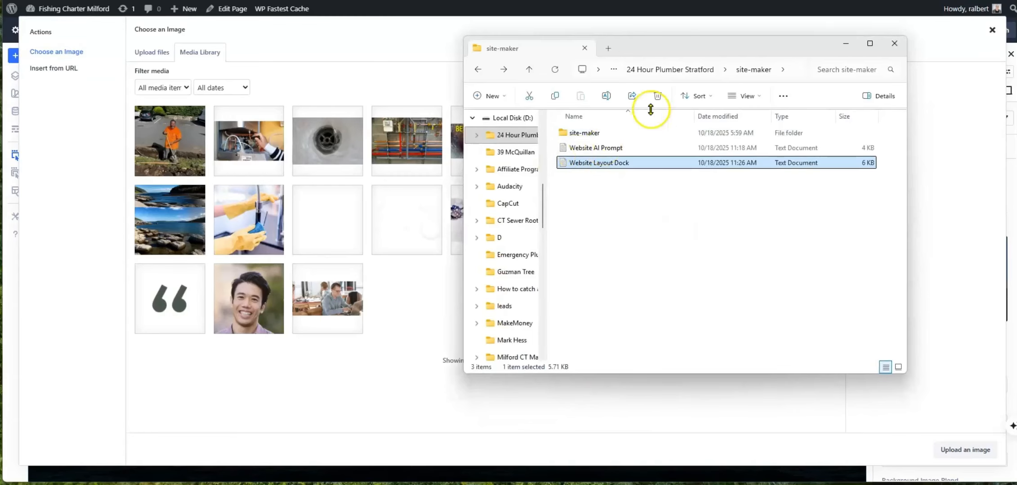
left_click(654, 70)
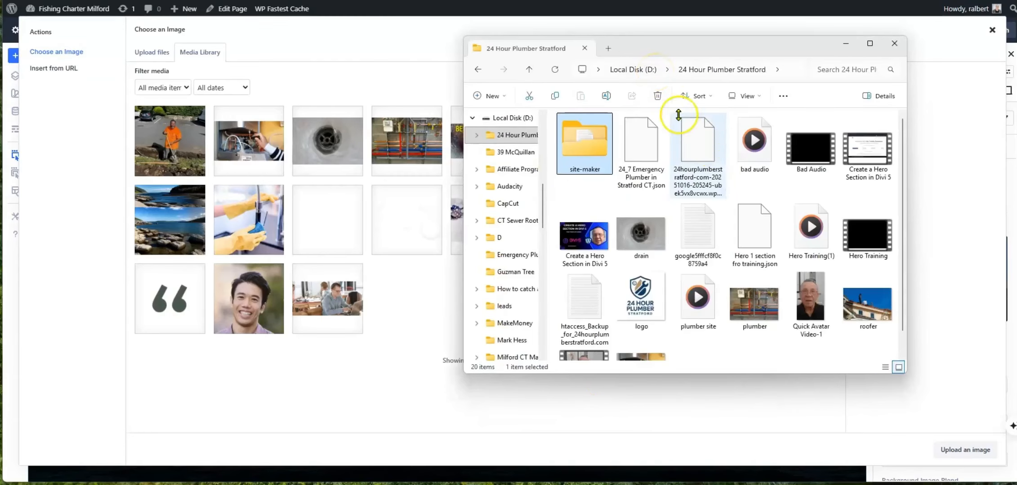
left_click_drag(870, 311, 248, 142)
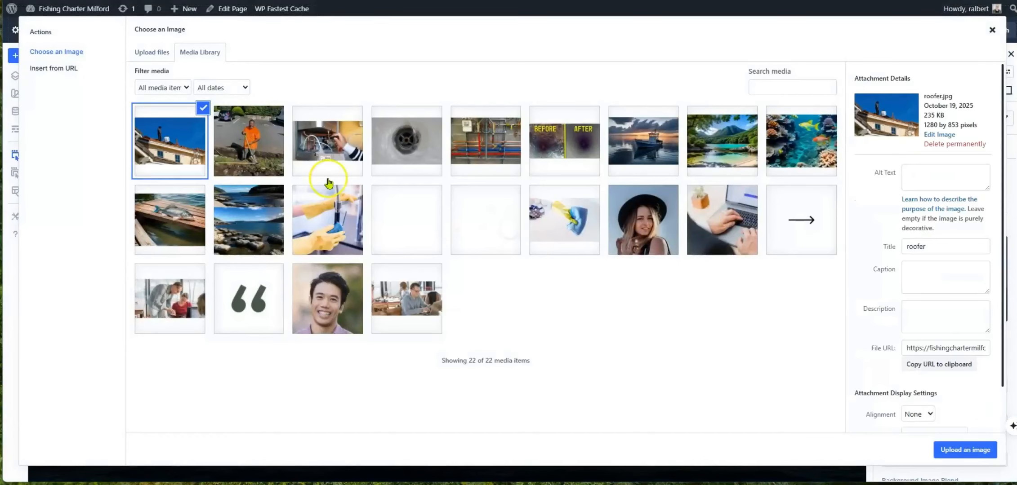
left_click(928, 177)
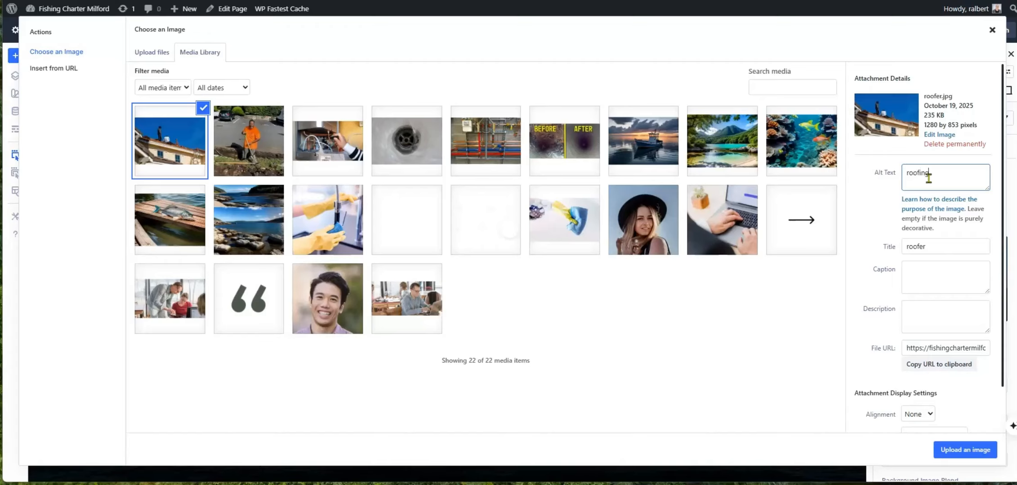
left_click(963, 451)
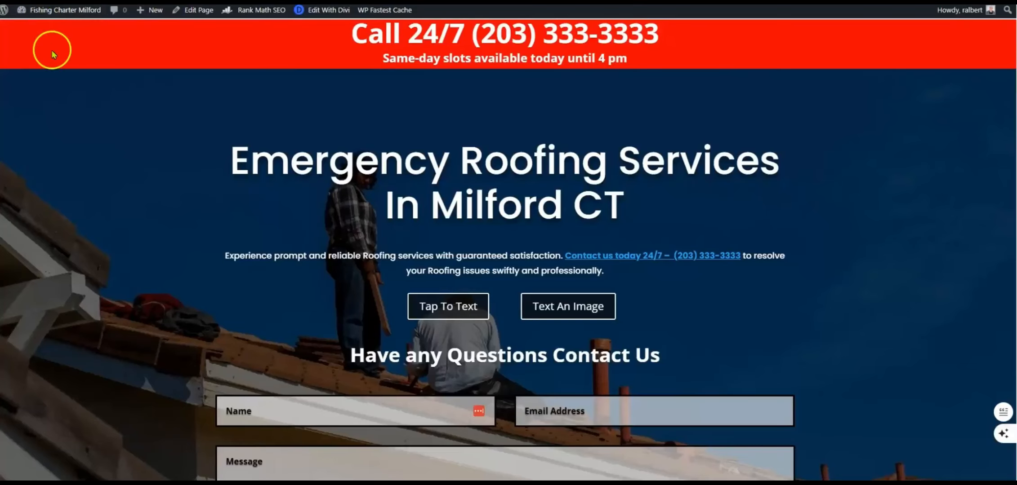
Step: Review the finished roofing page's hero buttons and contact form, and the AI prompt in the One Page Website Landing Page Tools document
scroll(118, 172, "down", 1)
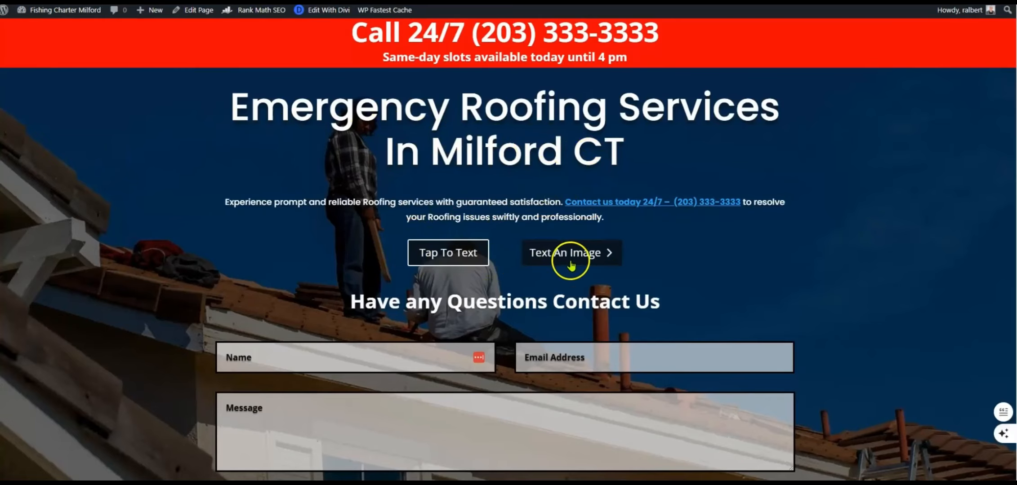
scroll(339, 276, "down", 1)
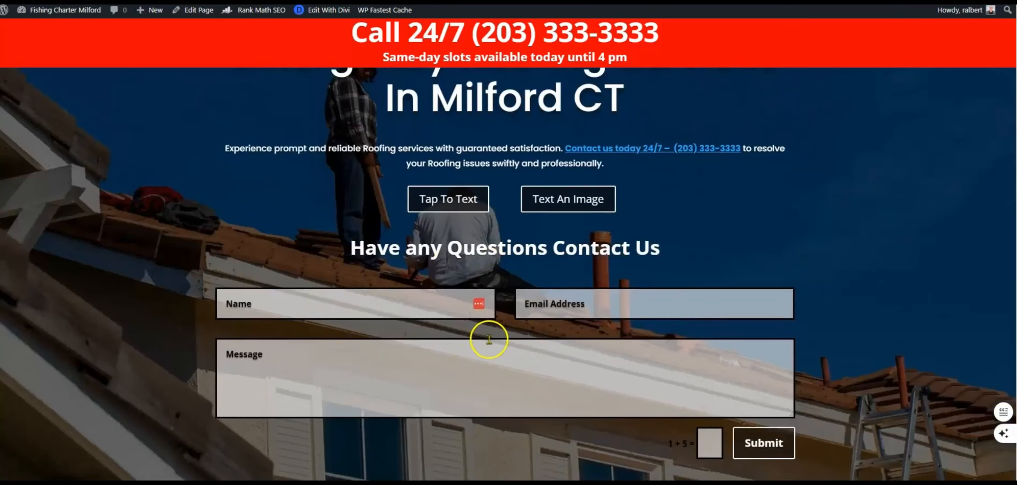
scroll(489, 340, "up", 2)
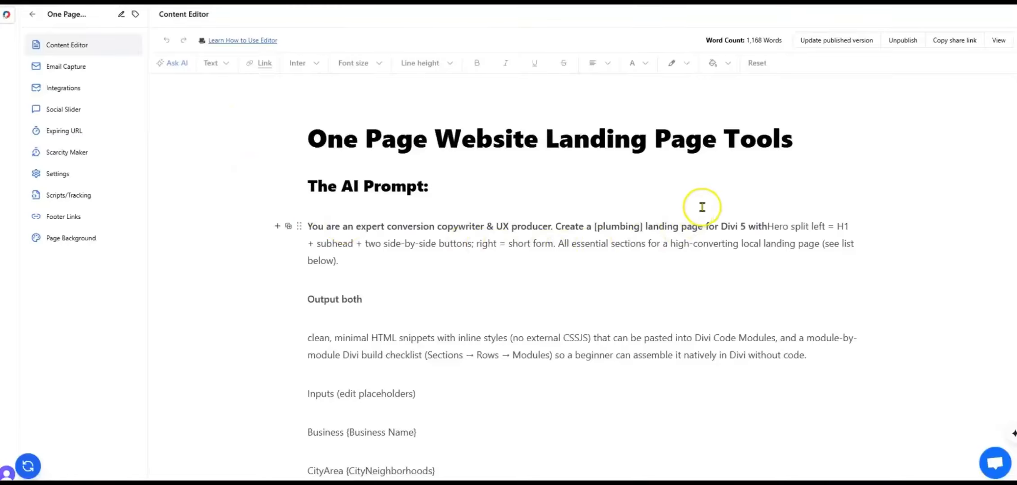
scroll(681, 203, "down", 1)
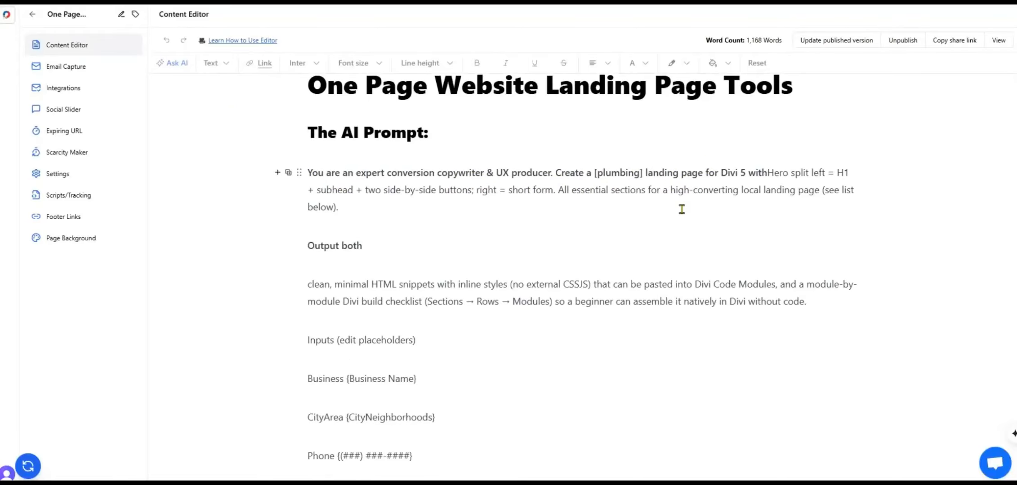